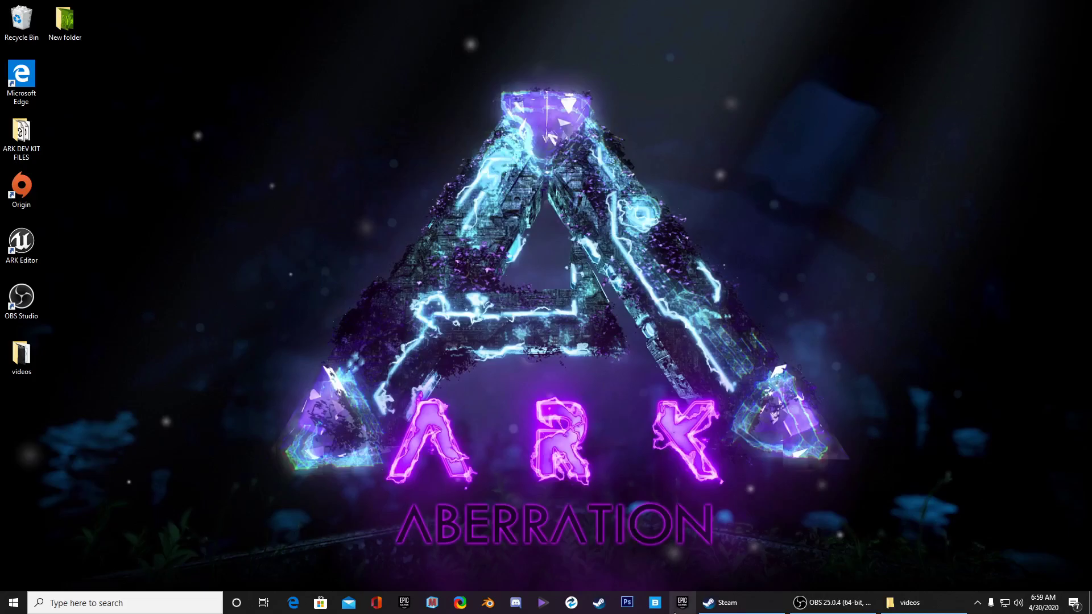
Open the Epic Games Launcher store and search for 'ark dev kit'
{"action": "left_click", "coordinate": [655, 602]}
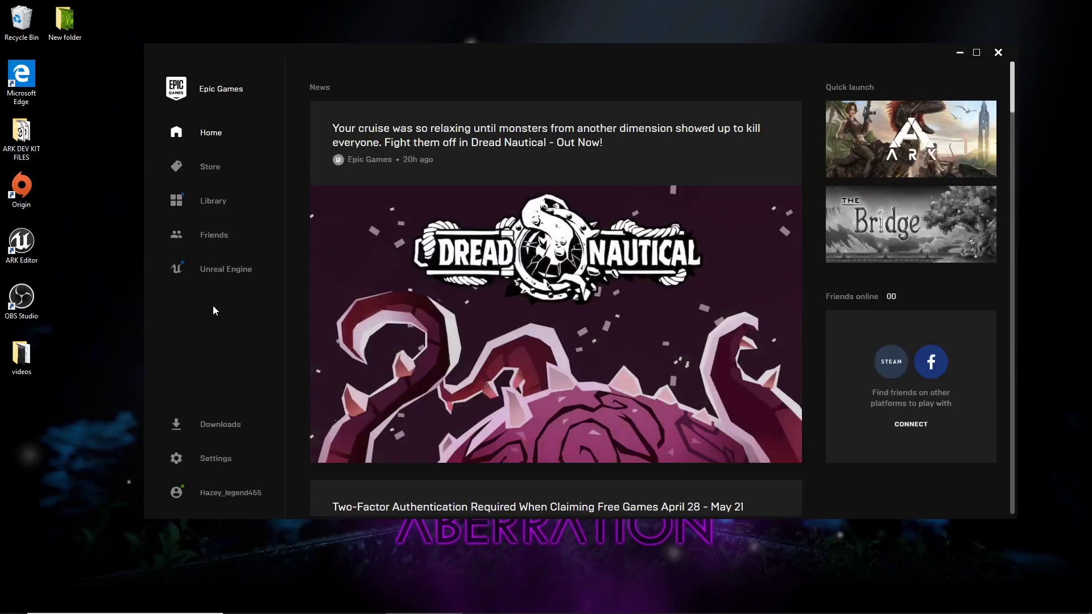
{"action": "left_click", "coordinate": [208, 167]}
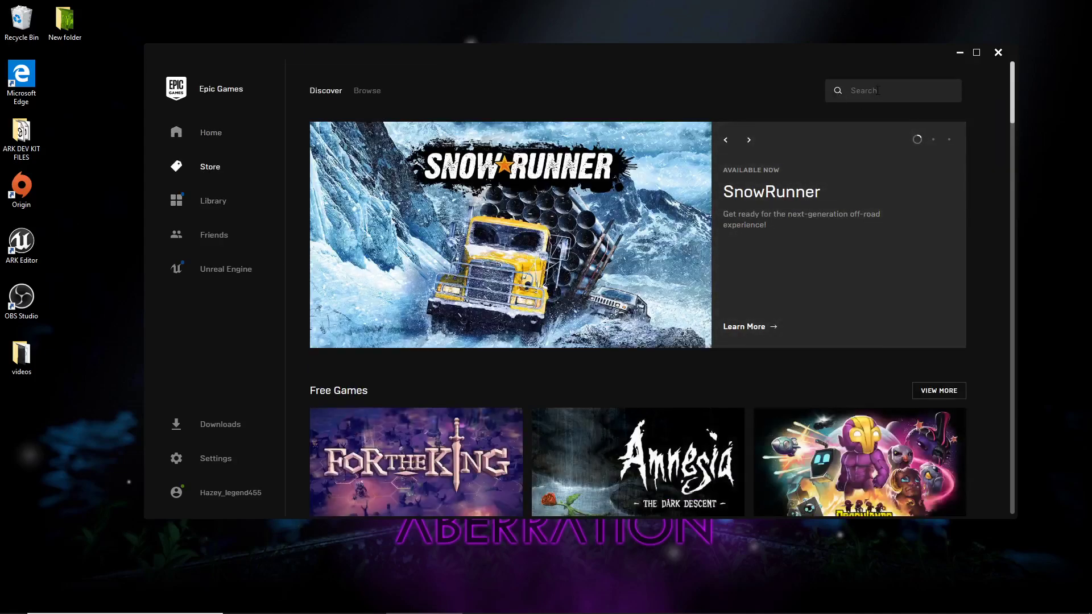
{"action": "type", "text": "ark dev kit"}
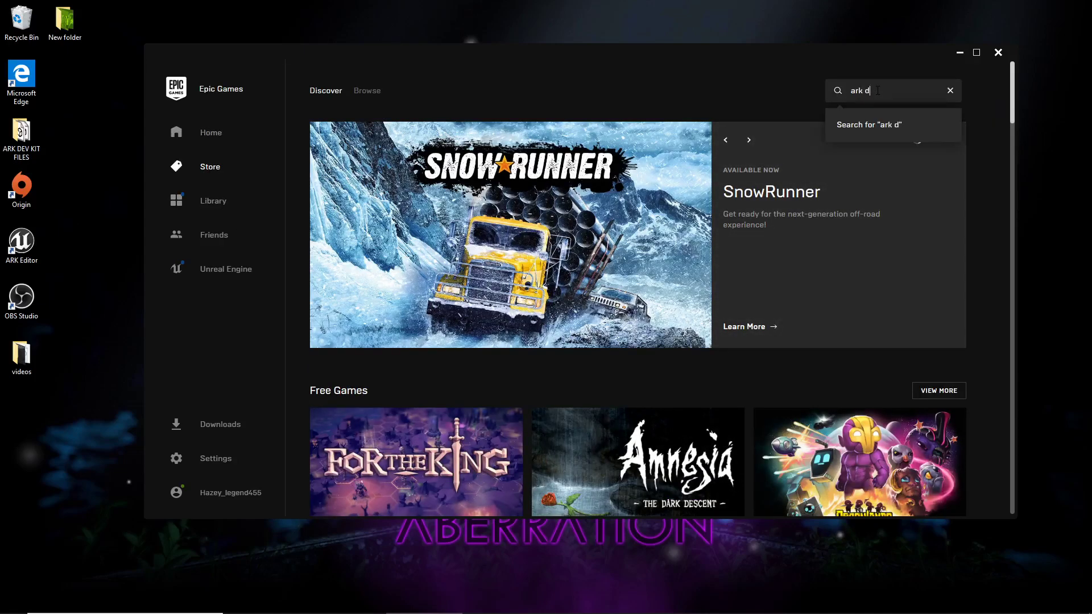
{"action": "key", "text": "Return"}
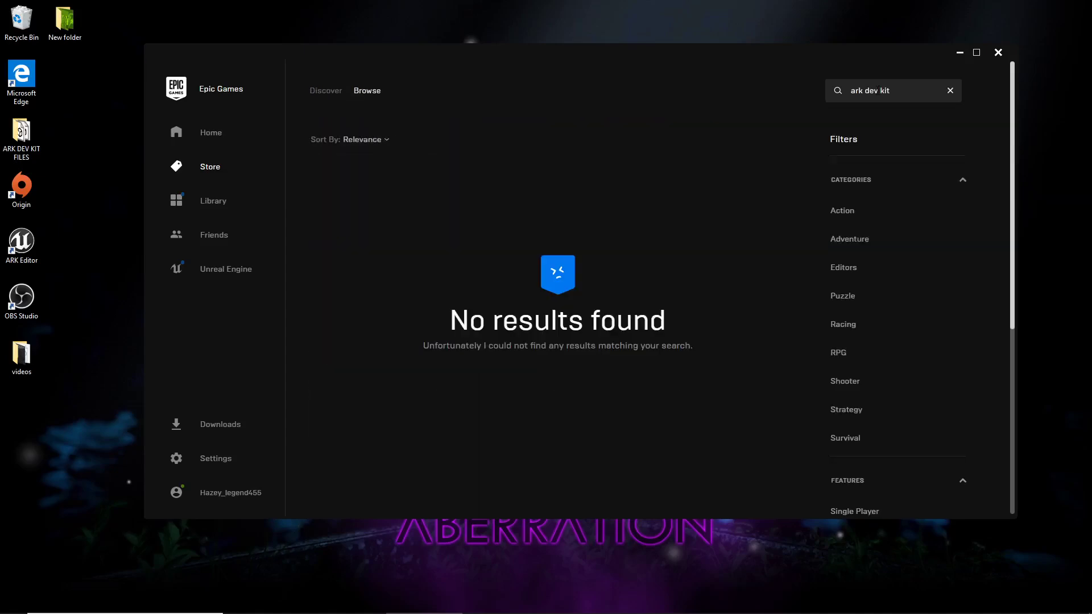
Clear the failed search and search the store for 'ark editor' instead
{"action": "left_click", "coordinate": [951, 90]}
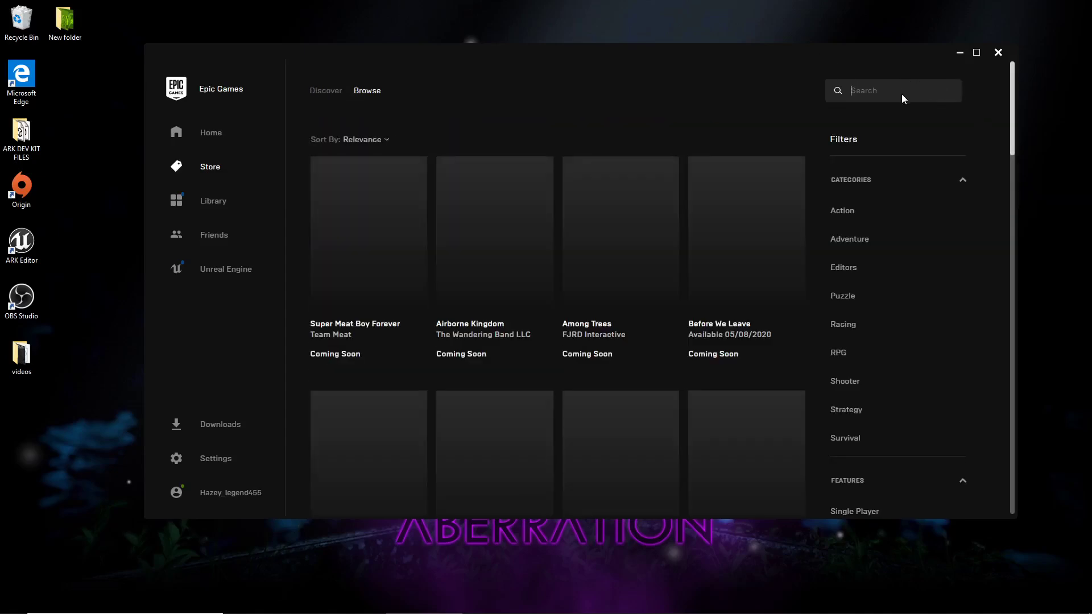
{"action": "type", "text": "ark editor"}
{"action": "key", "text": "Return"}
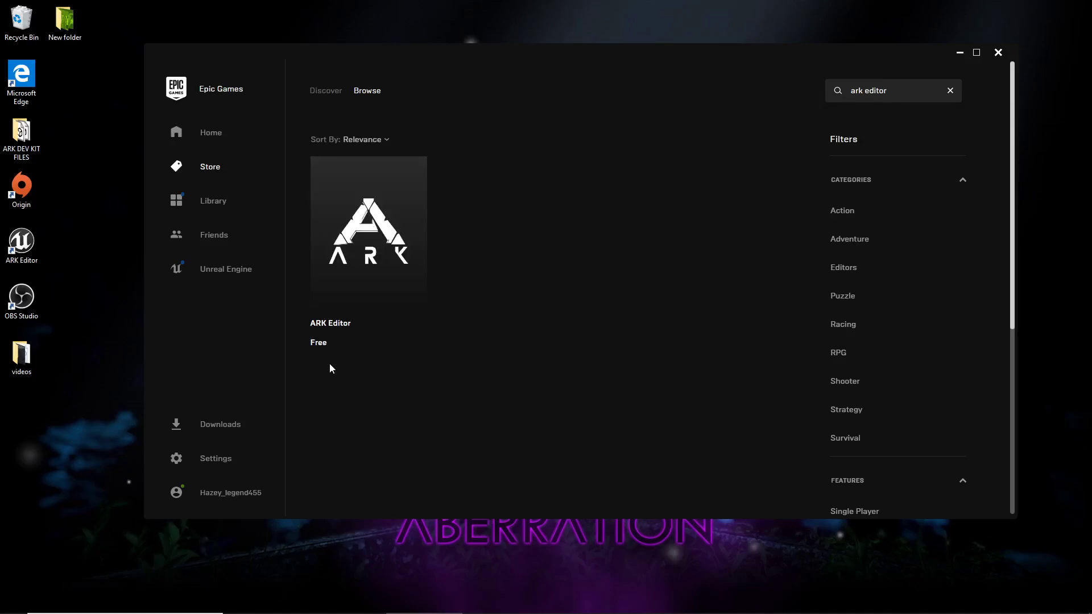
Minimize the Epic launcher and launch ARK Editor from its desktop shortcut
{"action": "left_click", "coordinate": [960, 54]}
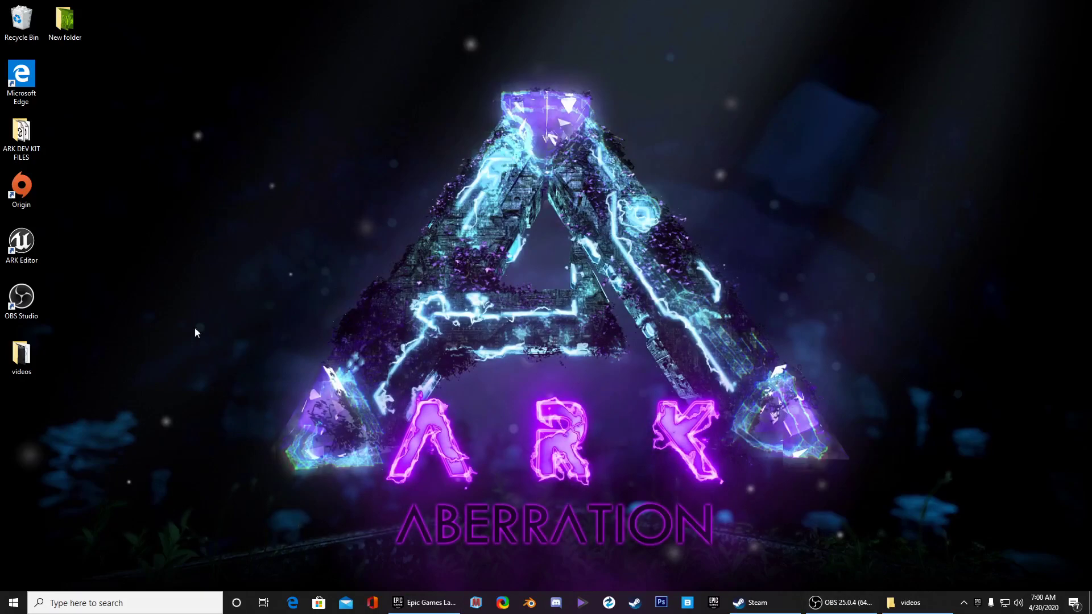
{"action": "double_click", "coordinate": [21, 241]}
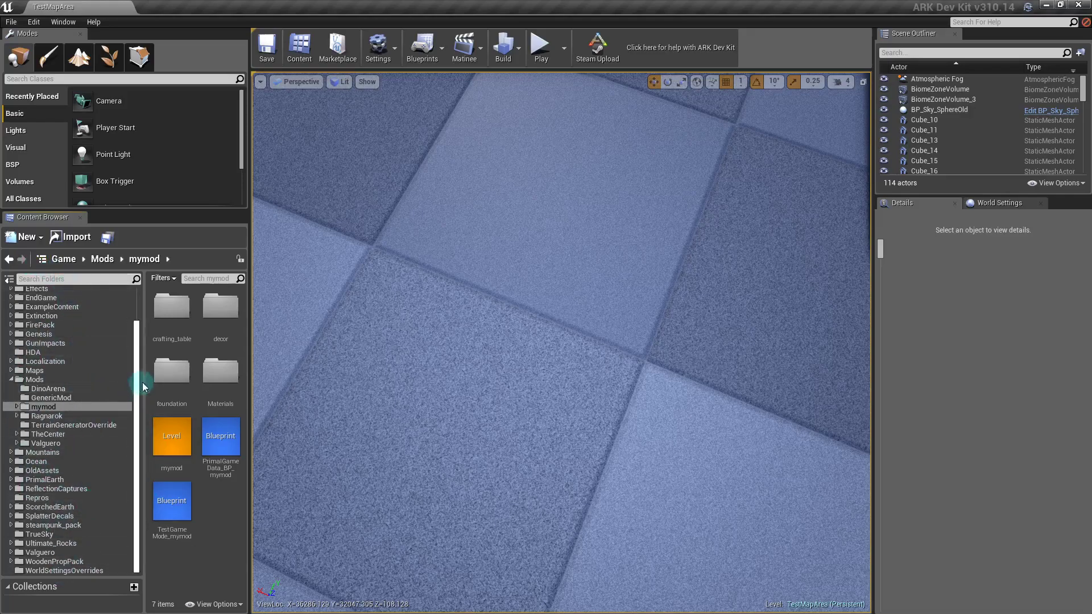
Resize the folder tree and show the Mods folder's seven mod folders, including GenericMod and mymod
{"action": "left_click_drag", "start_coordinate": [143, 379], "coordinate": [2, 380]}
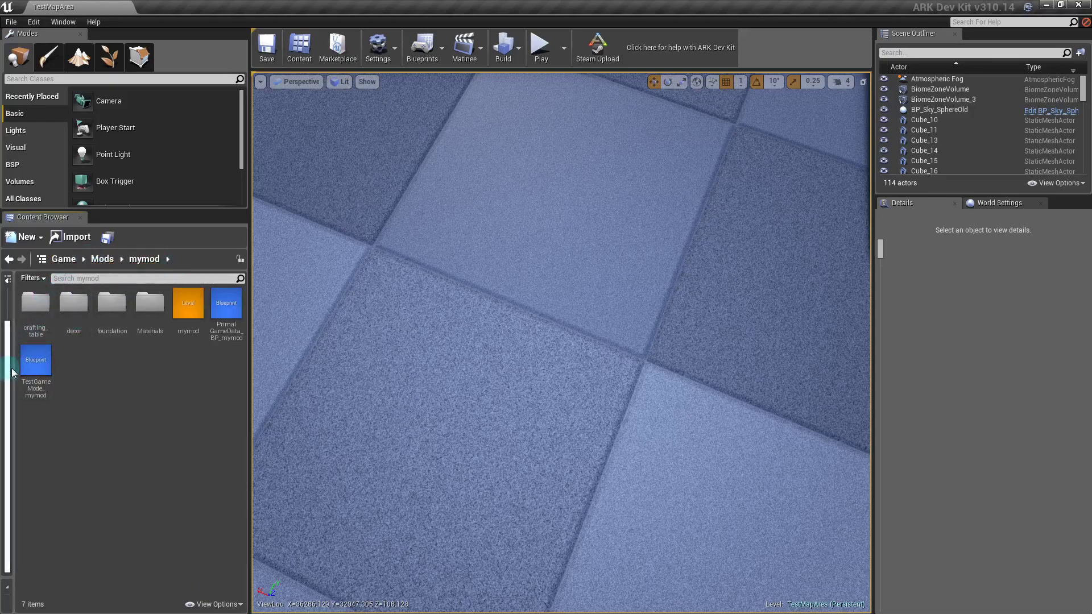
{"action": "left_click_drag", "start_coordinate": [7, 364], "coordinate": [121, 362]}
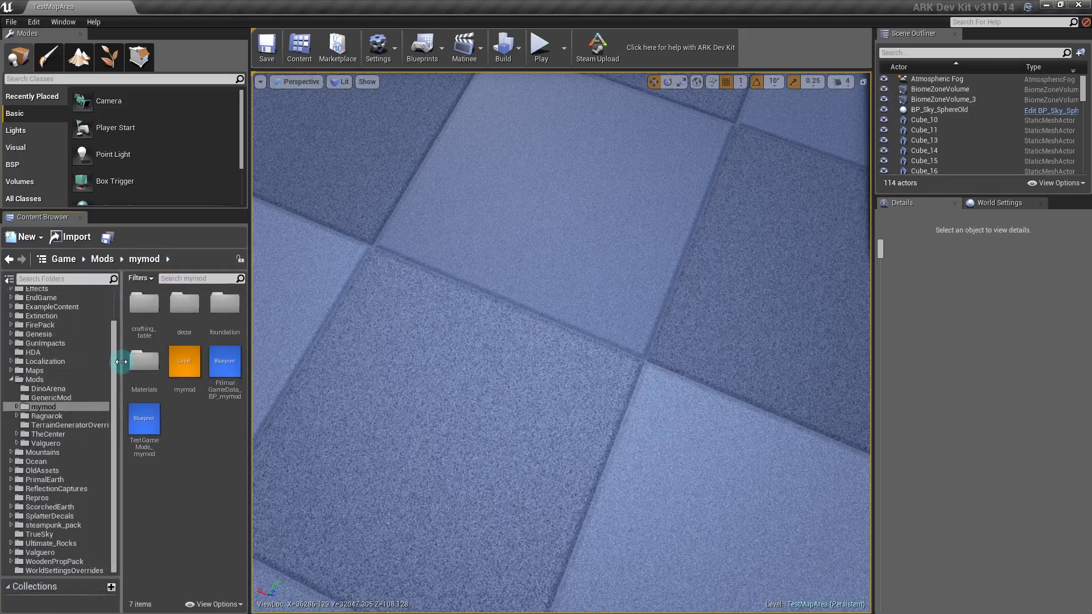
{"action": "left_click", "coordinate": [42, 380]}
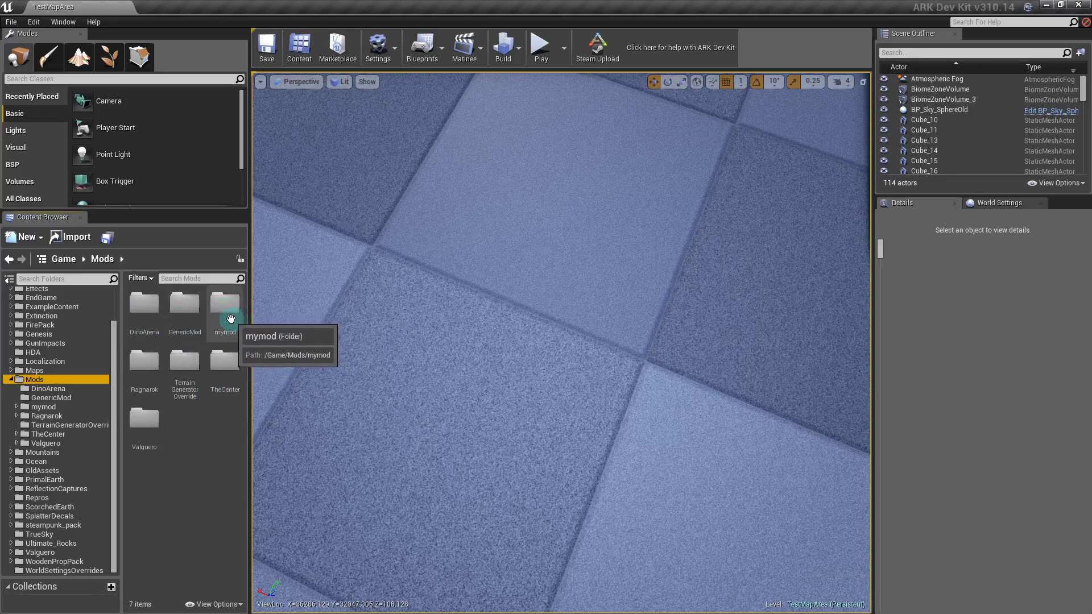
Create a new folder named 'tm' under Game/Mods and select it
{"action": "right_click", "coordinate": [195, 448]}
{"action": "mouse_move", "coordinate": [219, 431]}
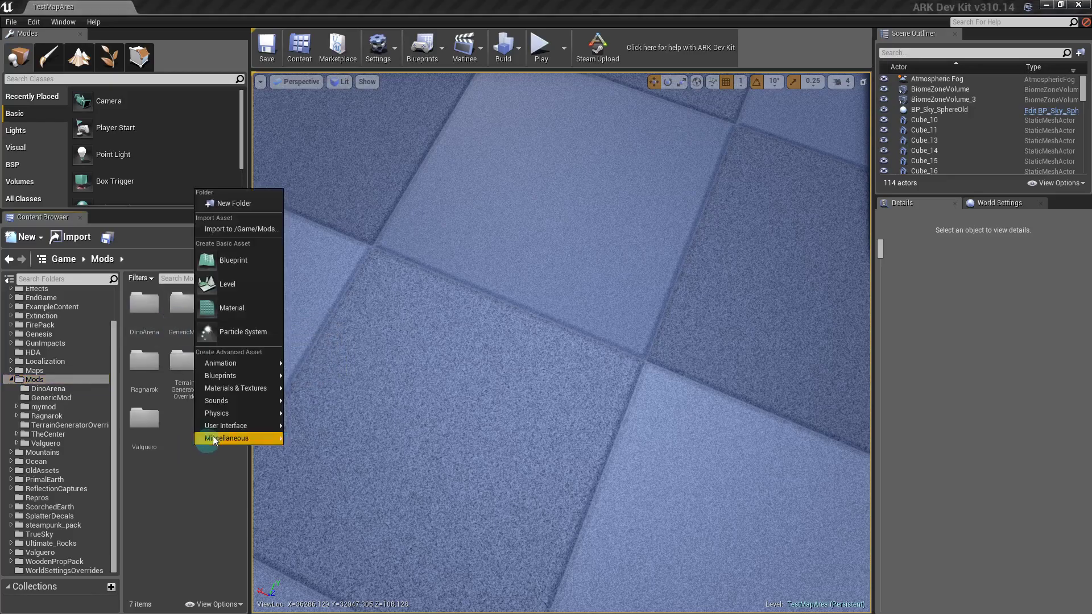
{"action": "left_click", "coordinate": [227, 203]}
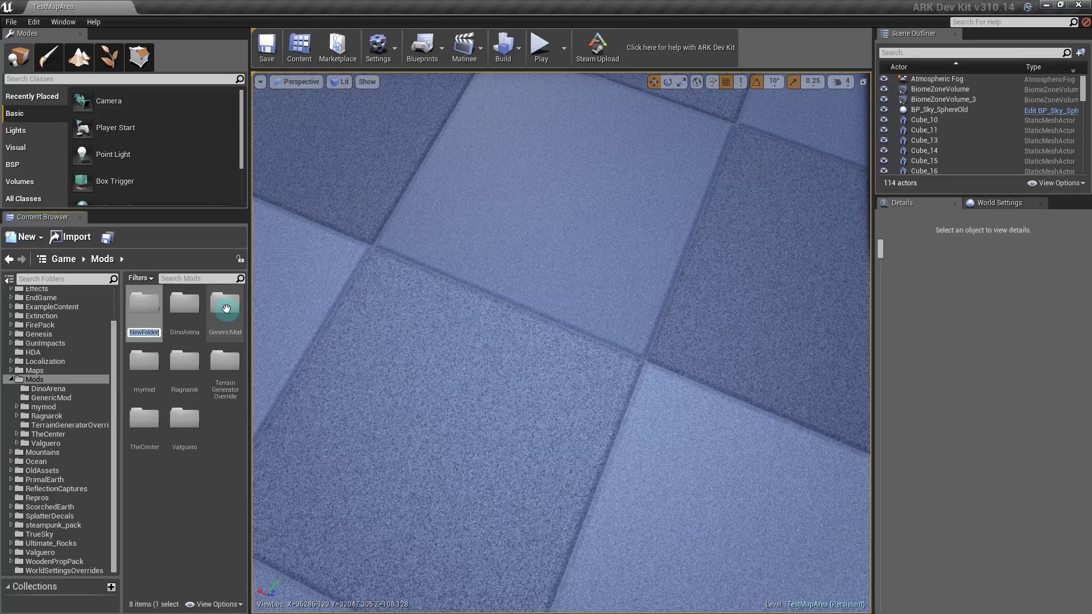
{"action": "type", "text": "tm"}
{"action": "left_click", "coordinate": [186, 544]}
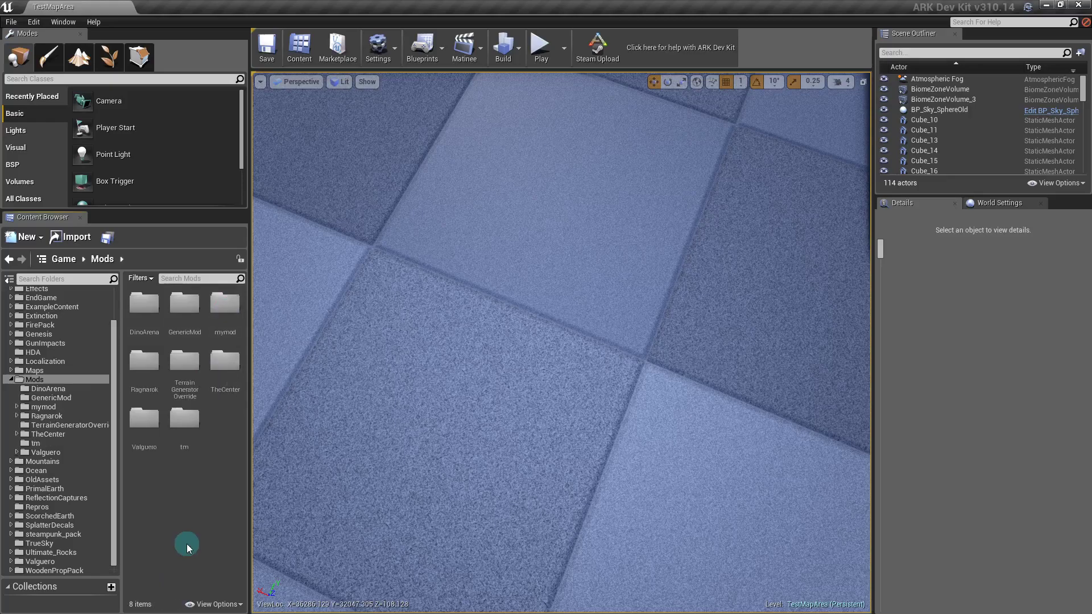
{"action": "left_click", "coordinate": [190, 430]}
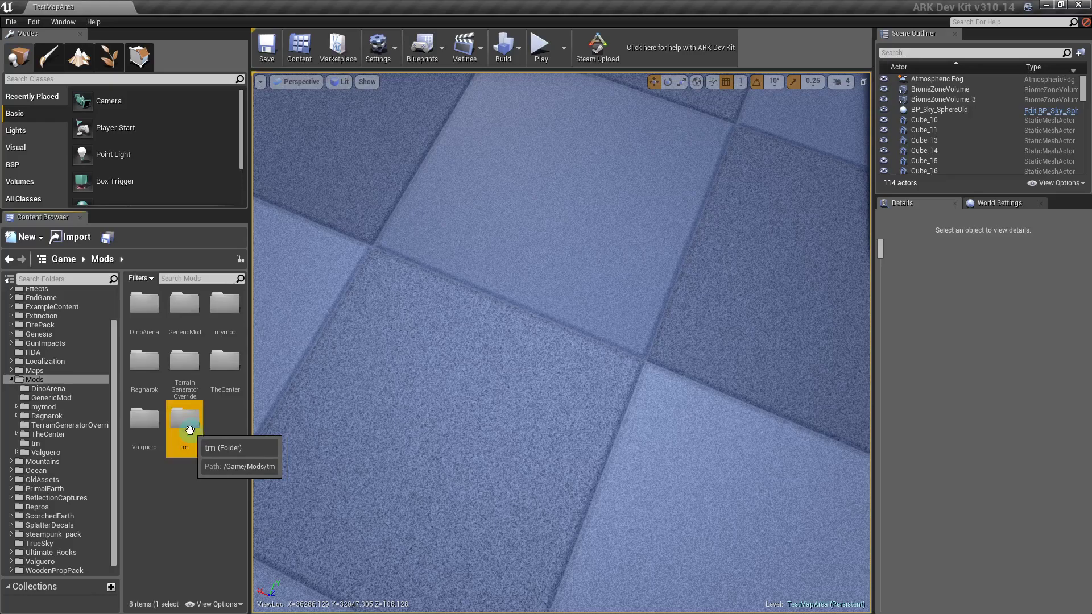
Look inside the empty tm folder, then go back to Mods and open GenericMod
{"action": "double_click", "coordinate": [190, 429]}
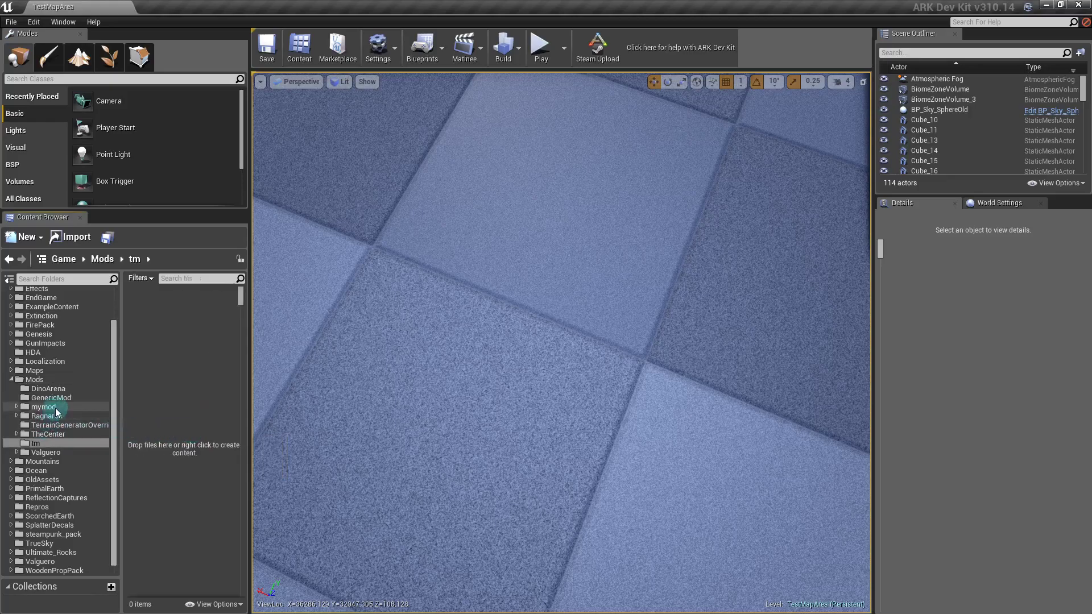
{"action": "double_click", "coordinate": [52, 377]}
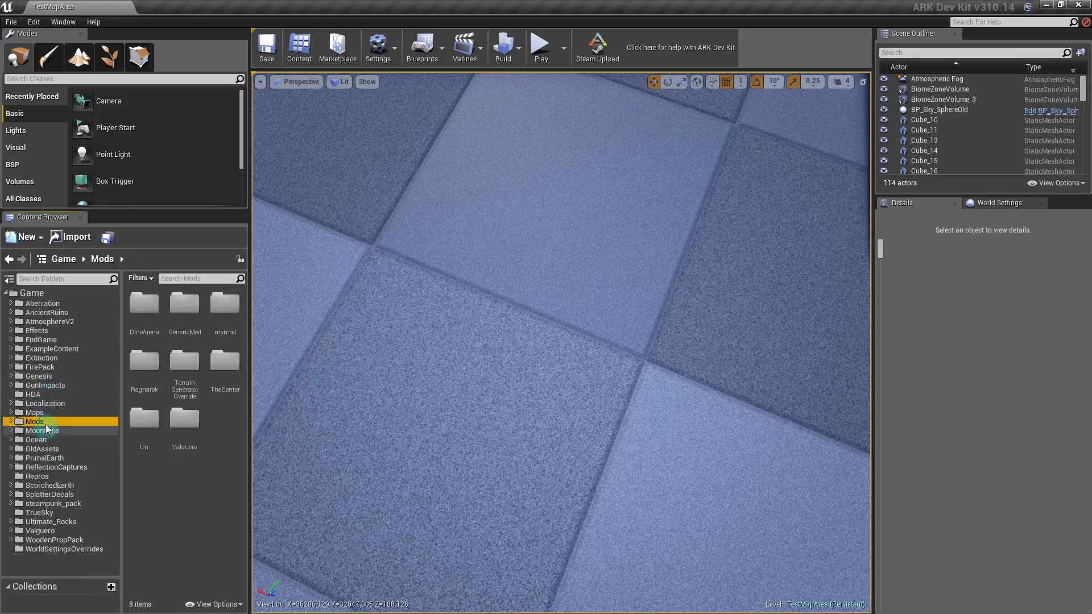
{"action": "double_click", "coordinate": [46, 423]}
{"action": "scroll", "coordinate": [79, 472], "scroll_direction": "down", "scroll_amount": 2}
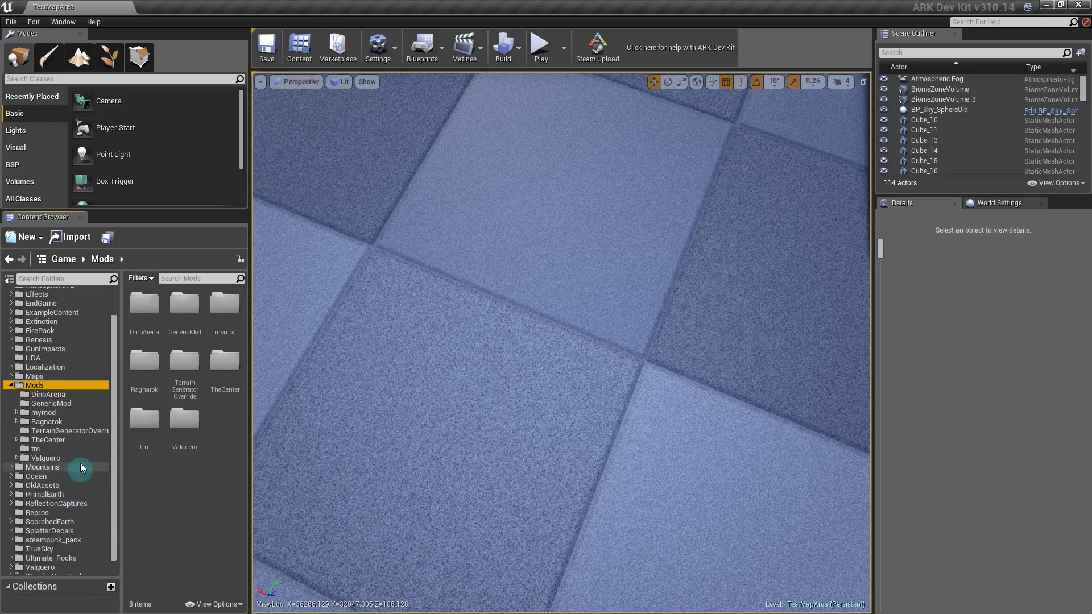
{"action": "left_click", "coordinate": [60, 404]}
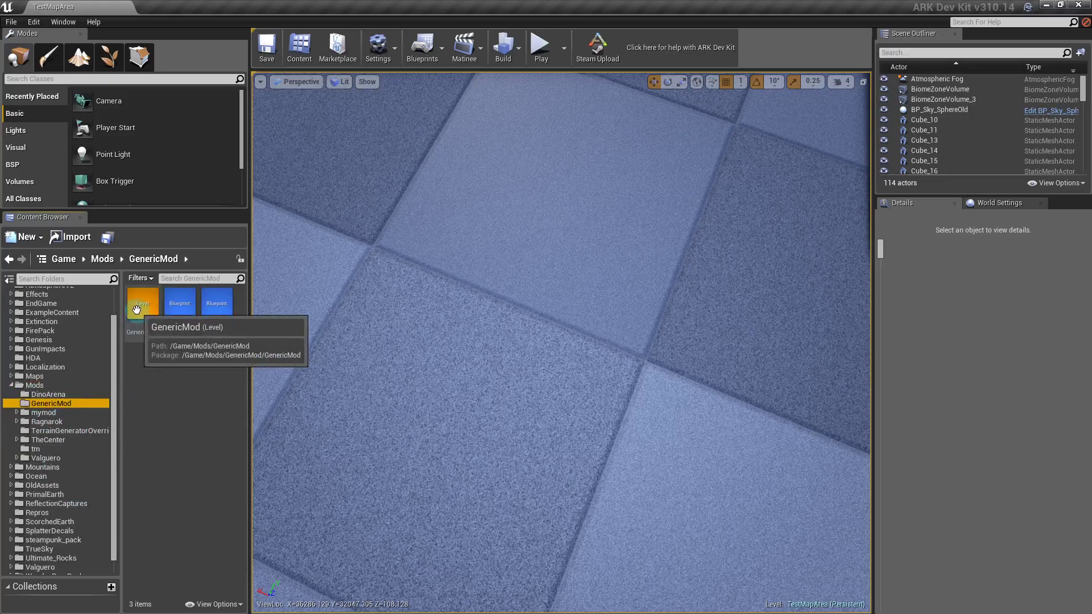
Select the GenericMod level, PrimalGameData and TestGameMode assets together
{"action": "left_click", "coordinate": [138, 311]}
{"action": "left_click", "coordinate": [179, 310], "text": "ctrl"}
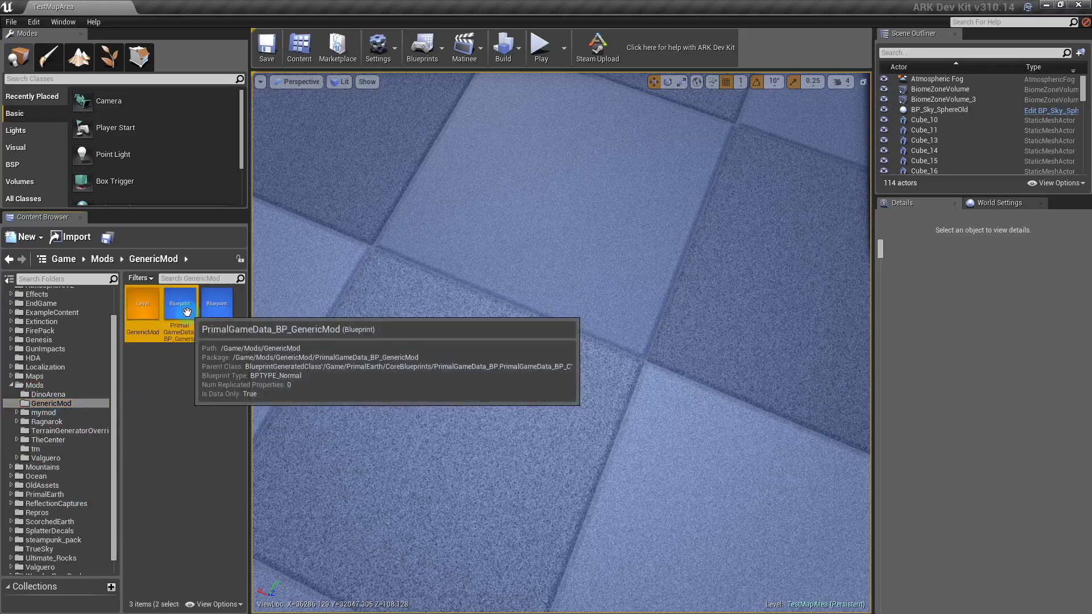
{"action": "left_click", "coordinate": [214, 307], "text": "ctrl"}
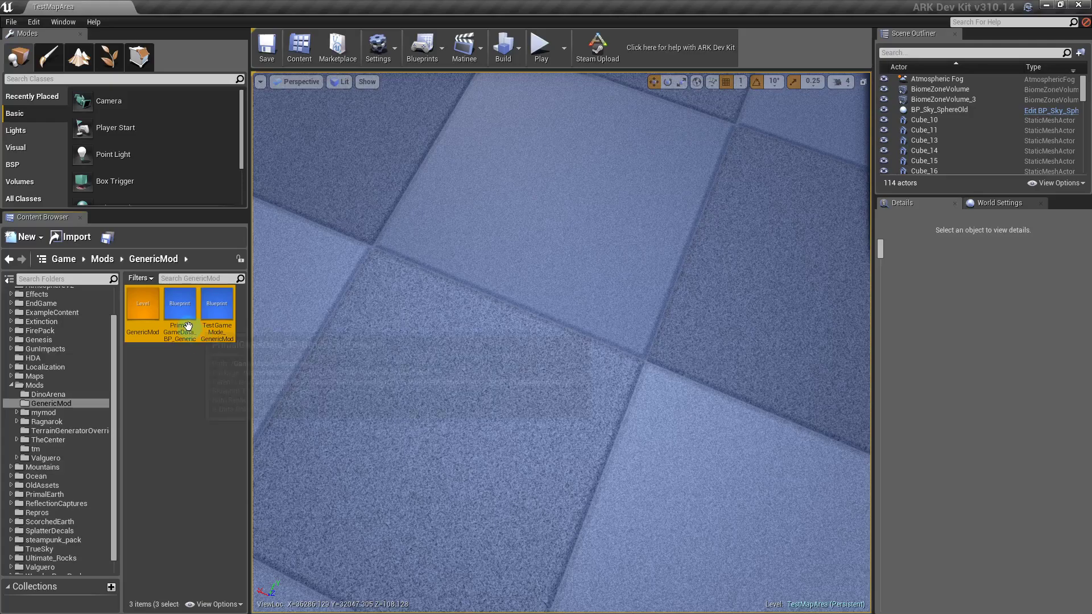
Drag the three GenericMod assets onto the tm folder and choose Copy Here
{"action": "left_click_drag", "start_coordinate": [183, 322], "coordinate": [54, 451]}
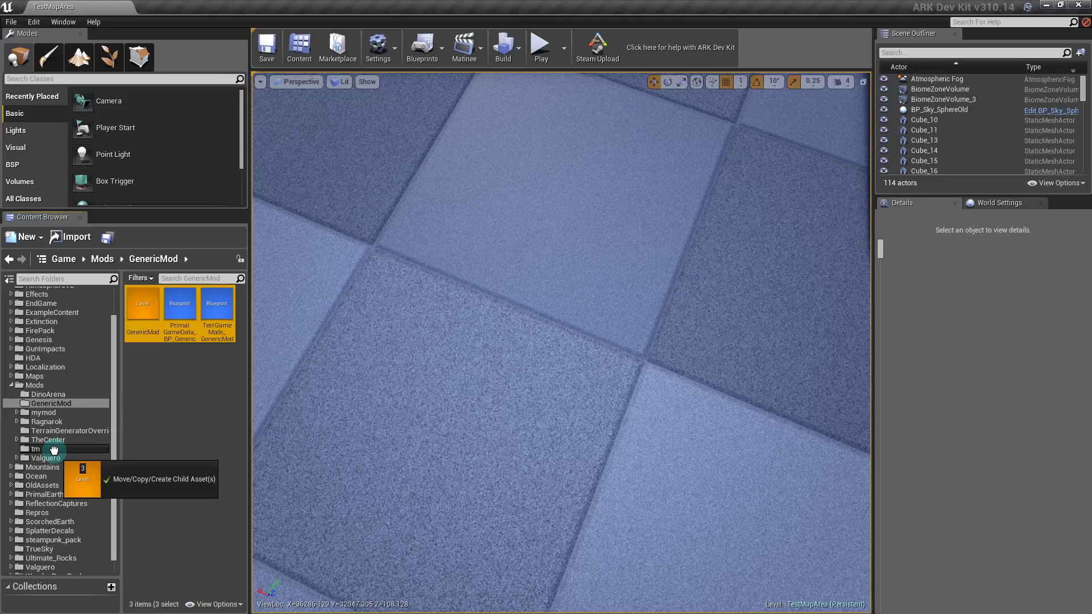
{"action": "left_click_drag", "start_coordinate": [54, 450], "coordinate": [54, 450]}
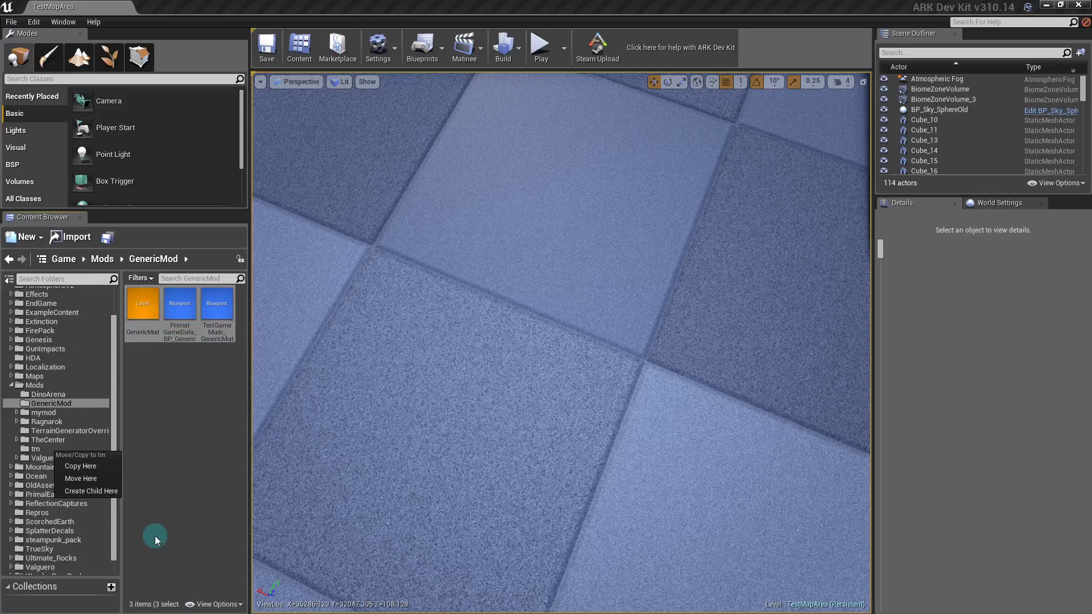
{"action": "left_click", "coordinate": [94, 468]}
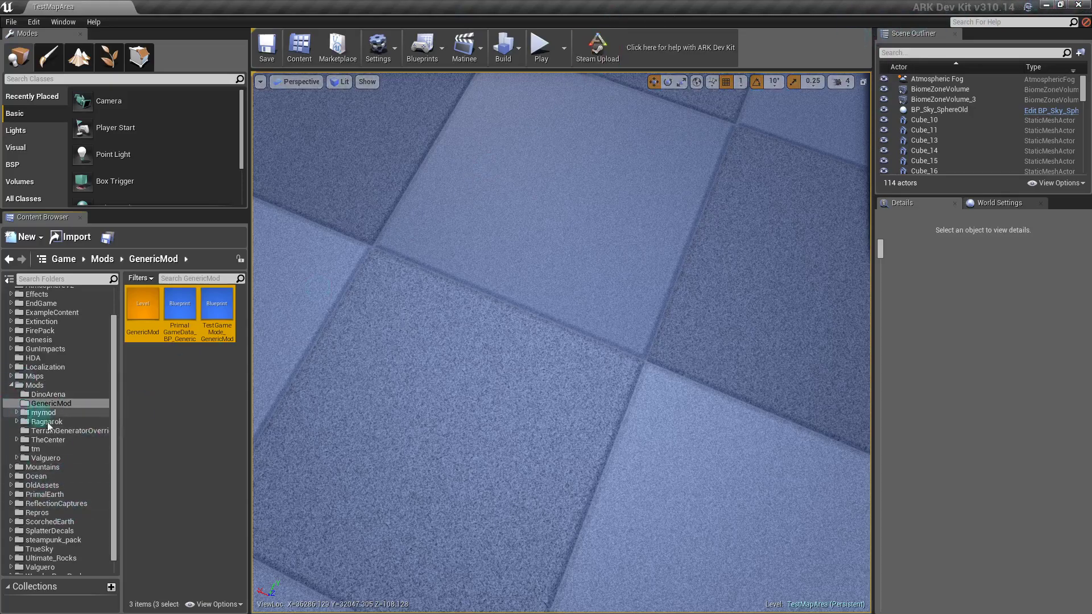
In the tm folder, rename the TestGameMode blueprint to TestGameMode_tm
{"action": "left_click", "coordinate": [47, 452]}
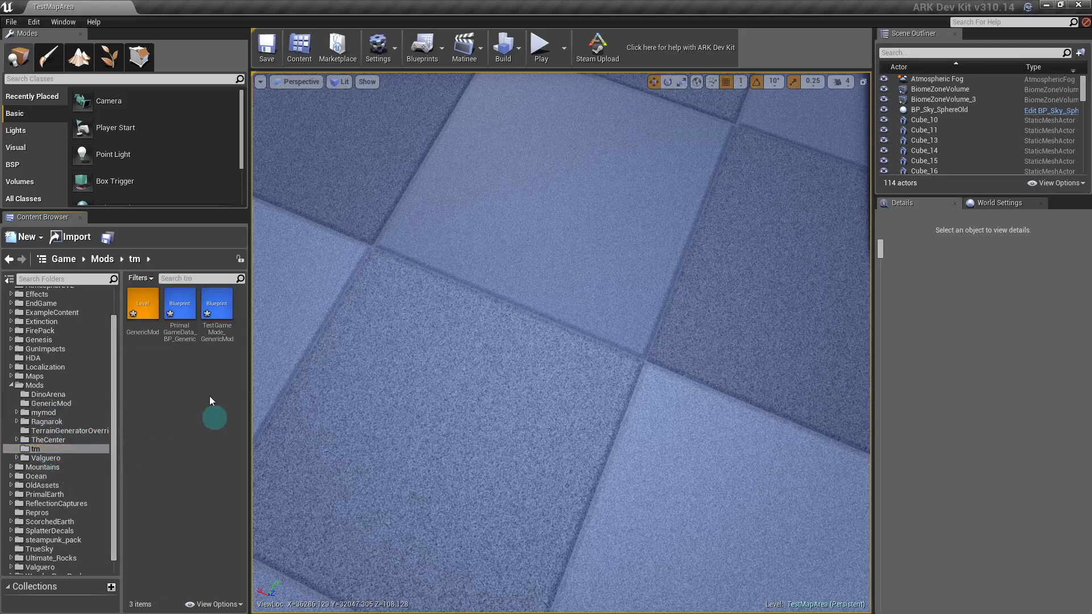
{"action": "right_click", "coordinate": [209, 317]}
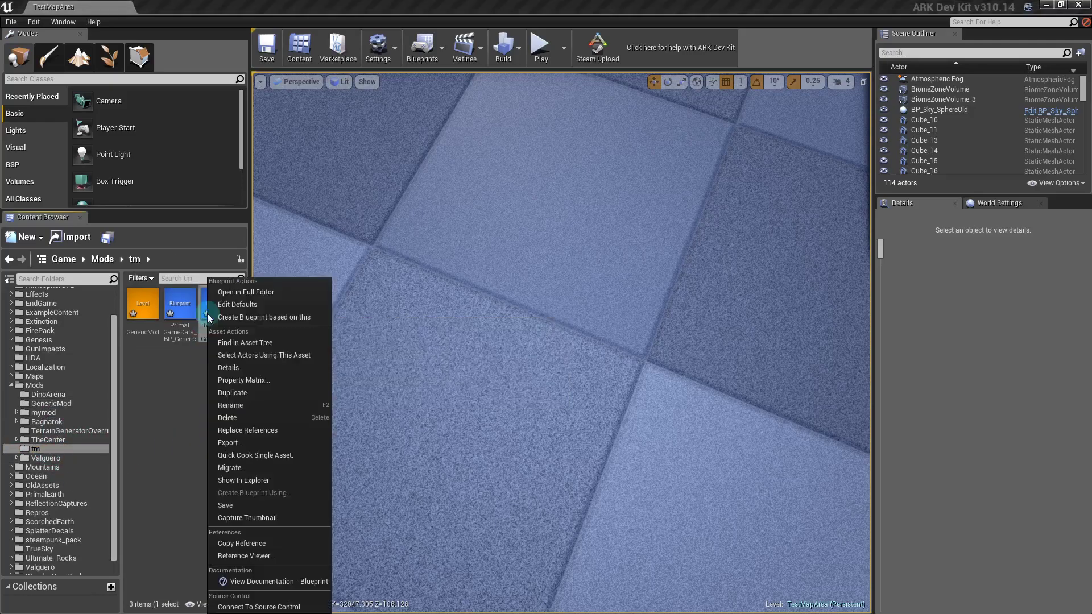
{"action": "left_click", "coordinate": [261, 408]}
{"action": "key", "text": "End"}
{"action": "type", "text": "GameMode_"}
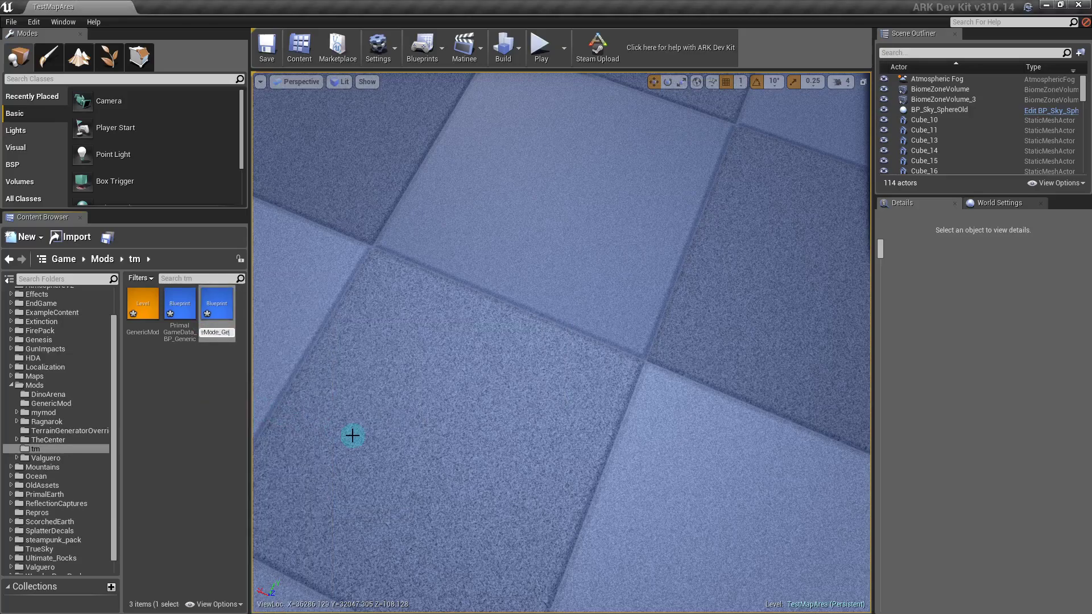
{"action": "type", "text": "tm"}
{"action": "key", "text": "Return"}
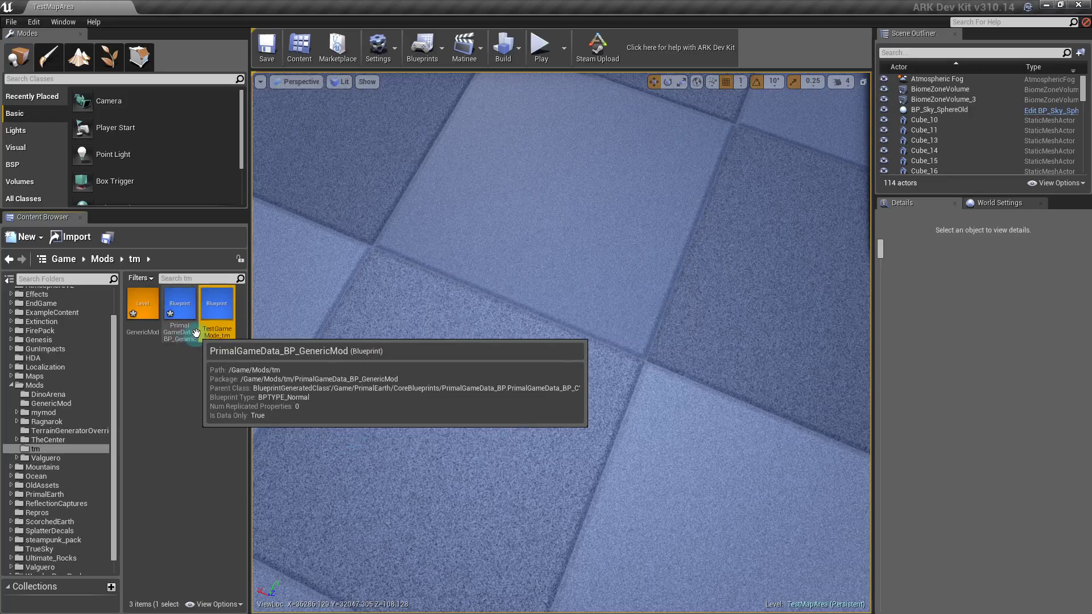
Rename the PrimalGameData blueprint to PrimalGameData_BP_tm
{"action": "right_click", "coordinate": [179, 329]}
{"action": "left_click", "coordinate": [273, 405]}
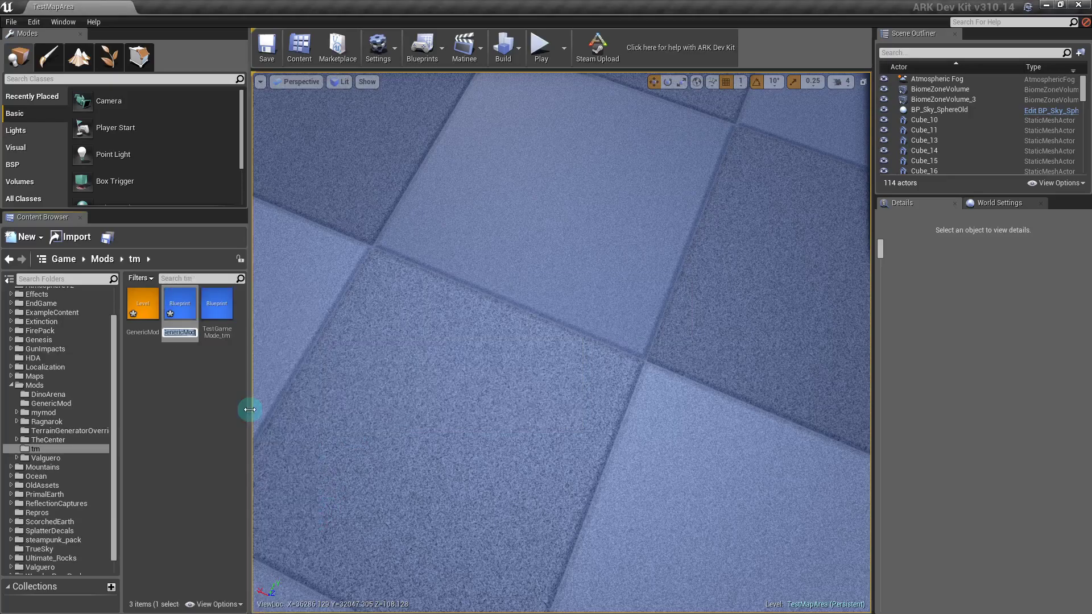
{"action": "type", "text": "PrimalGameData_BP_G"}
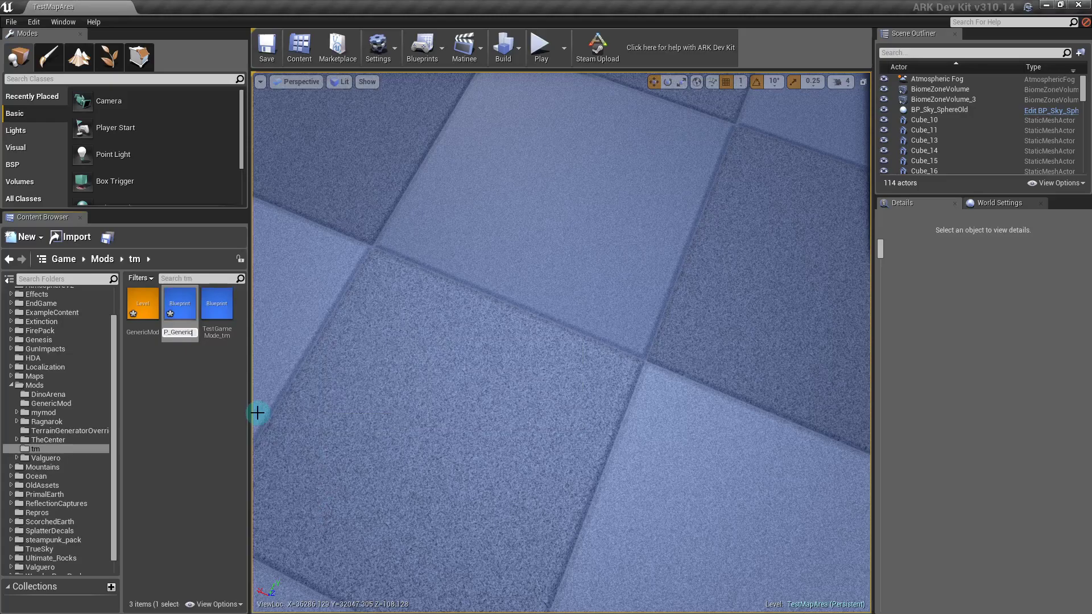
{"action": "key", "text": "BackSpace"}
{"action": "type", "text": "tm"}
{"action": "key", "text": "Return"}
Rename the GenericMod level to 'tm', then select PrimalGameData_BP_tm
{"action": "left_click", "coordinate": [143, 362]}
{"action": "right_click", "coordinate": [151, 316]}
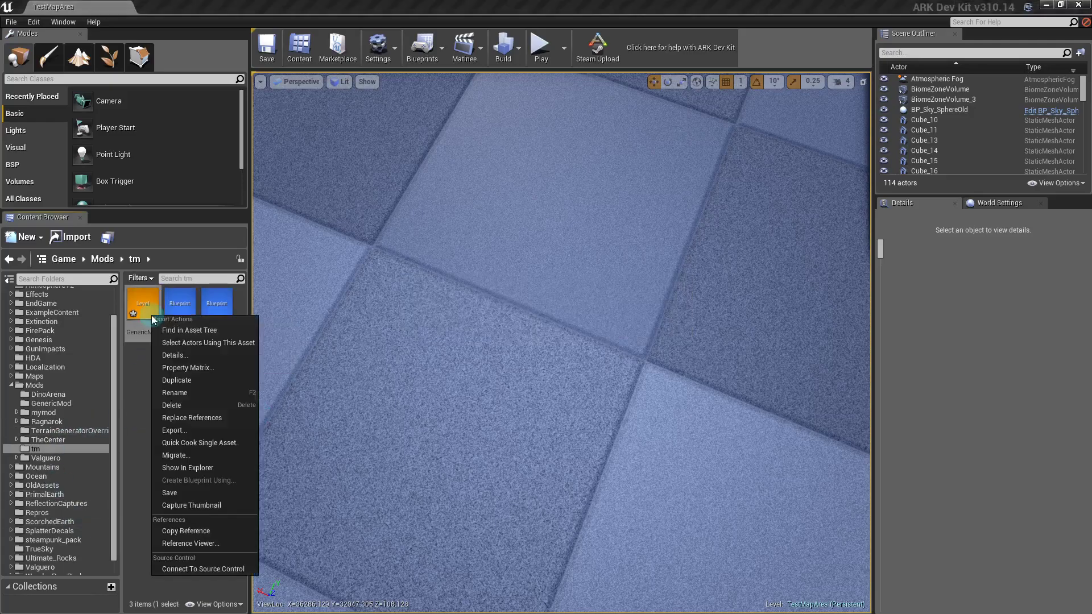
{"action": "left_click", "coordinate": [199, 392]}
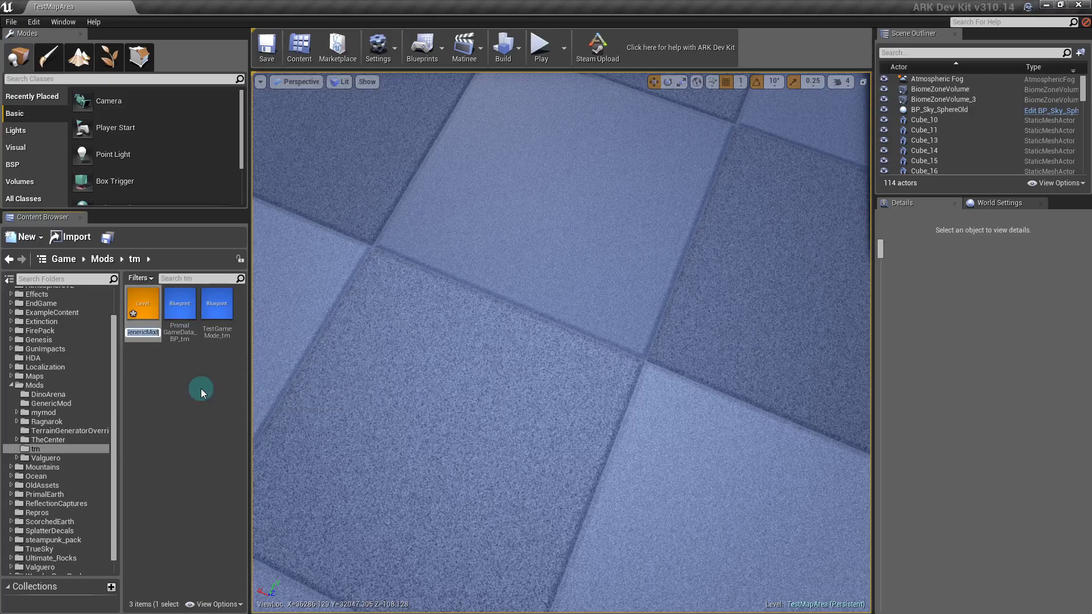
{"action": "key", "text": "BackSpace"}
{"action": "type", "text": "tm"}
{"action": "key", "text": "Return"}
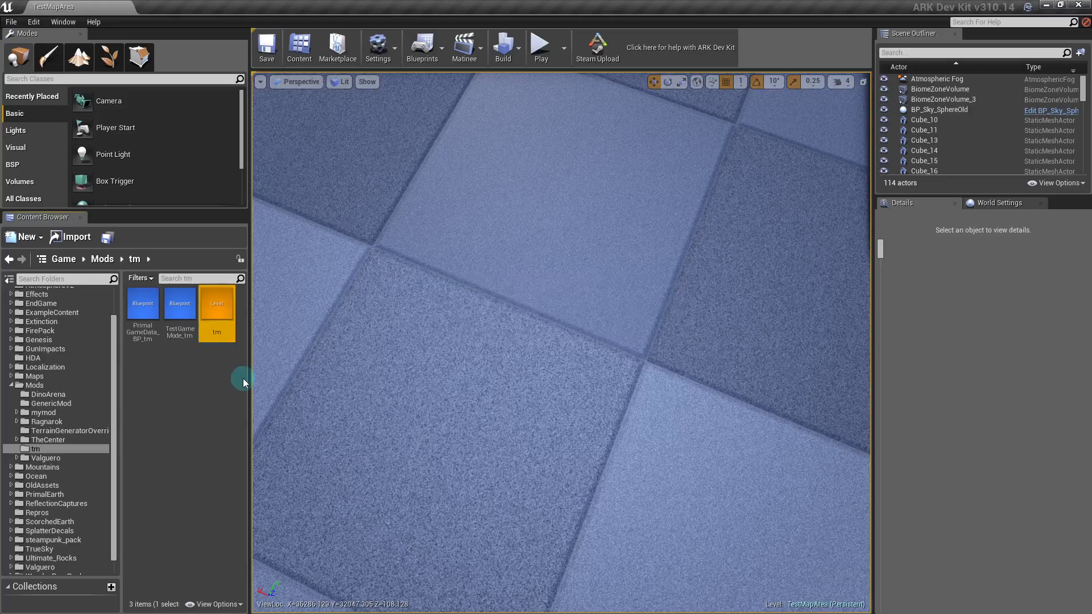
{"action": "left_click", "coordinate": [185, 401]}
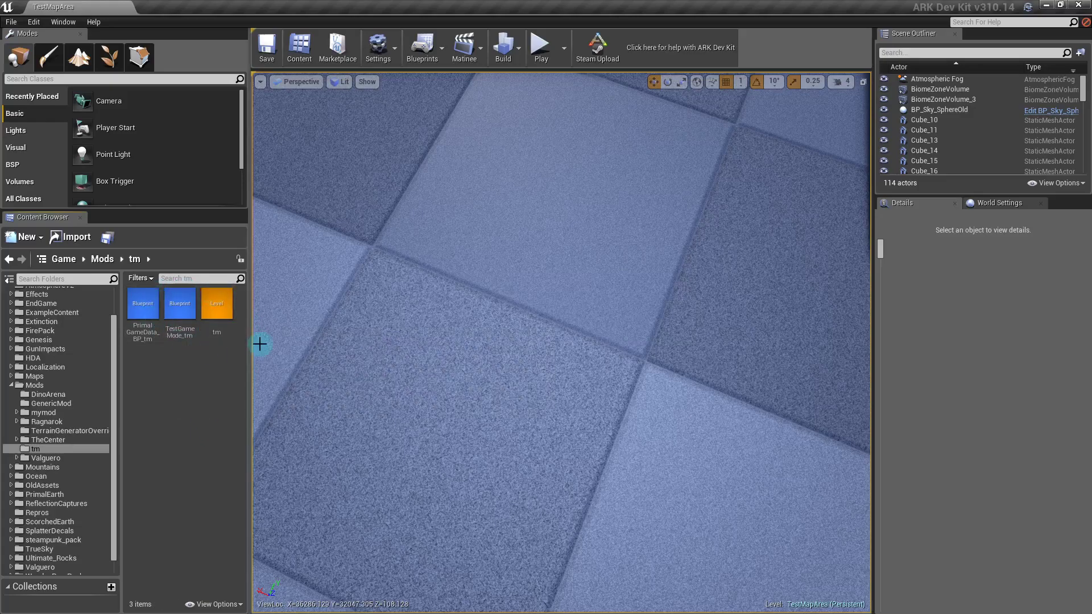
{"action": "left_click", "coordinate": [145, 319]}
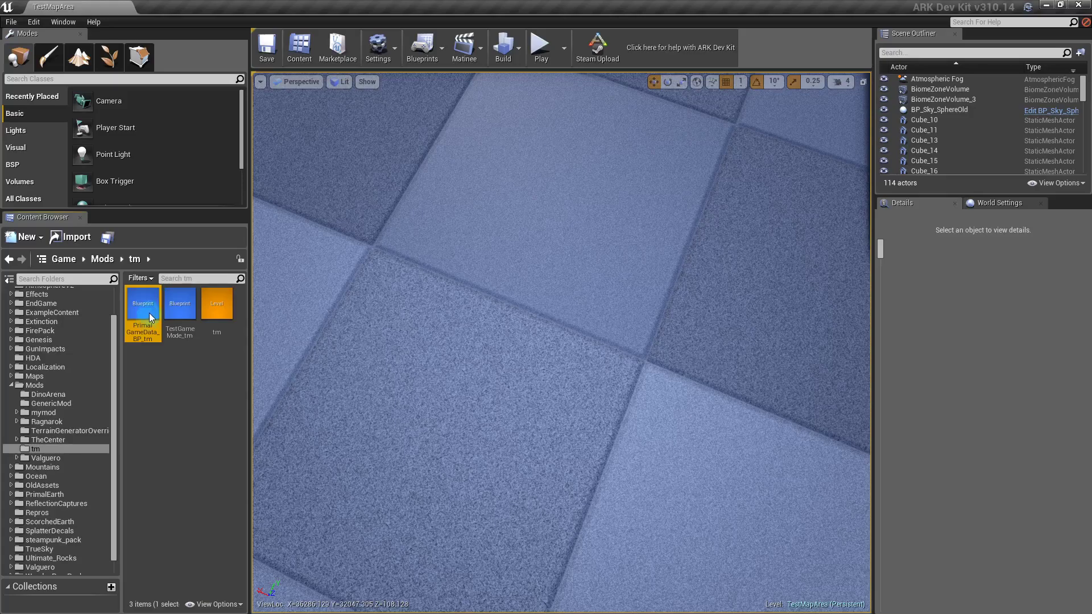
Open PrimalGameData_BP_tm and set its Mod Name to 'tm'
{"action": "double_click", "coordinate": [150, 314]}
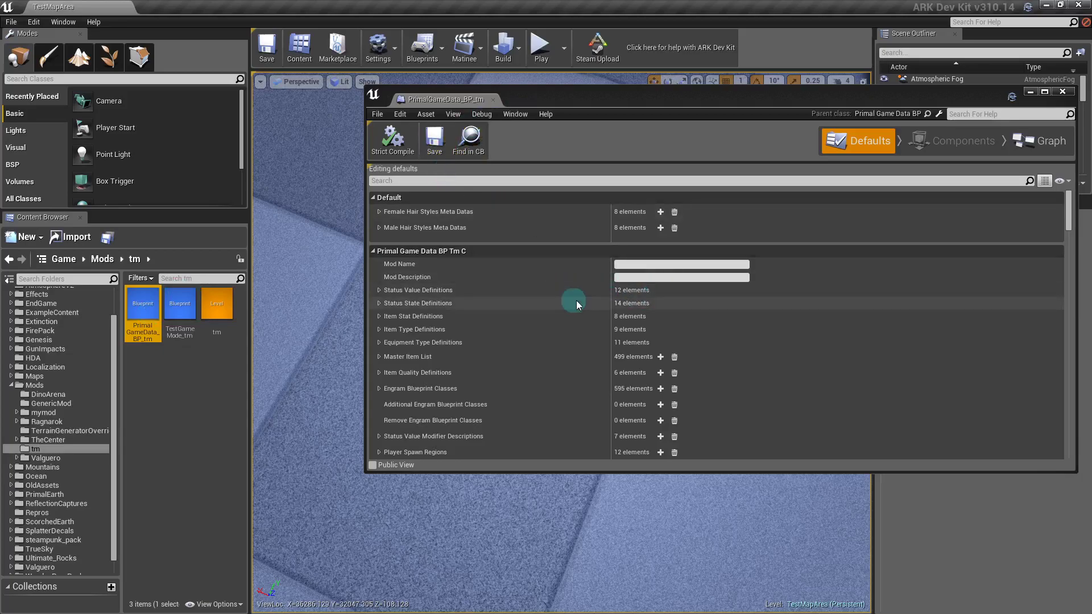
{"action": "left_click", "coordinate": [644, 263]}
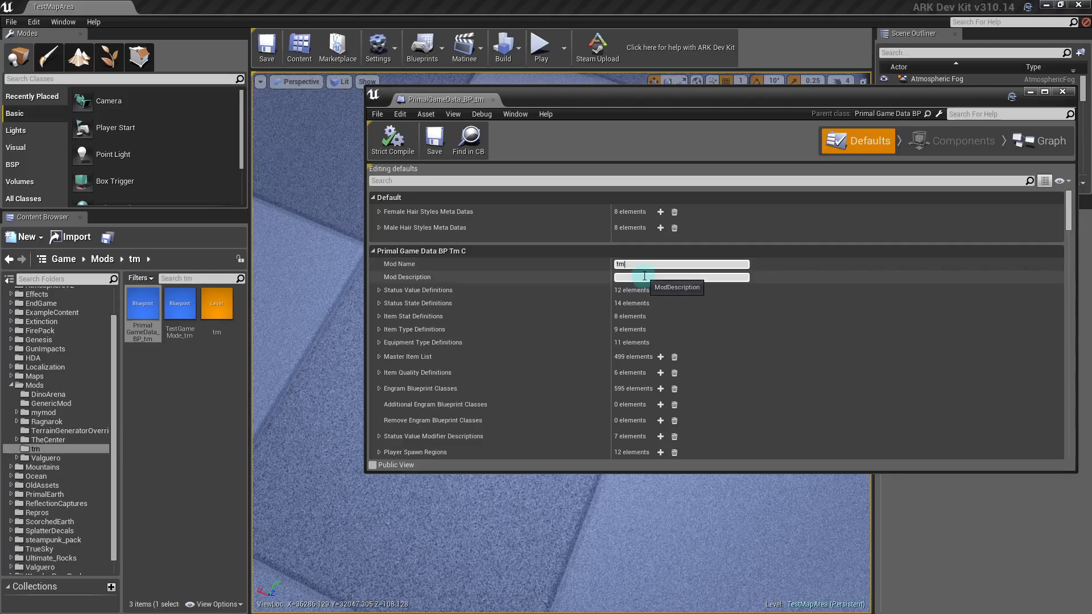
{"action": "left_click", "coordinate": [644, 277]}
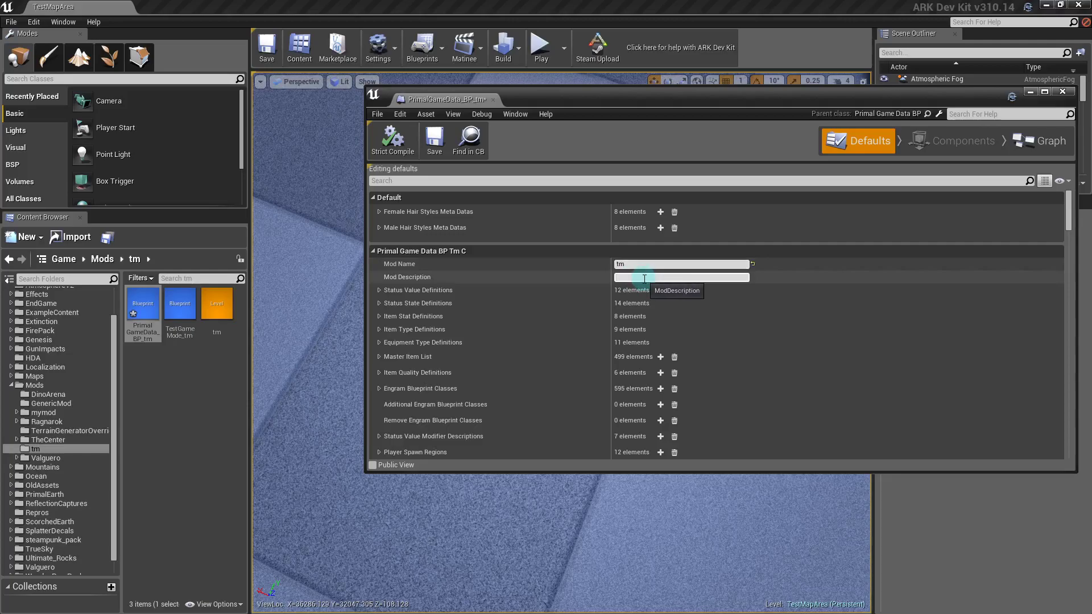
Find the game mode property and set Default Game Mode to TestGameMode_tm
{"action": "left_click", "coordinate": [406, 181]}
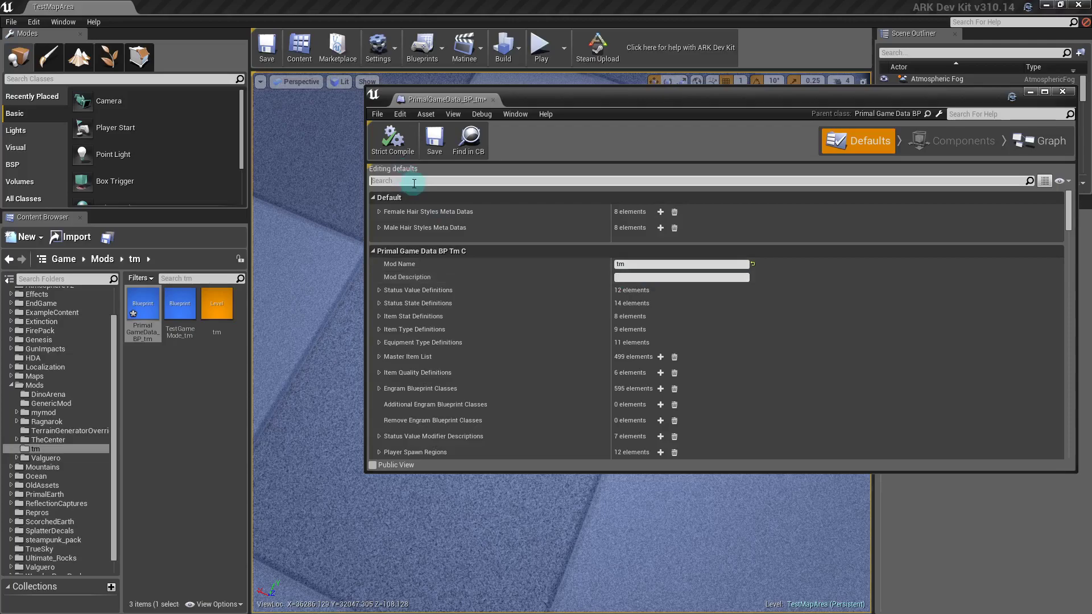
{"action": "type", "text": "game"}
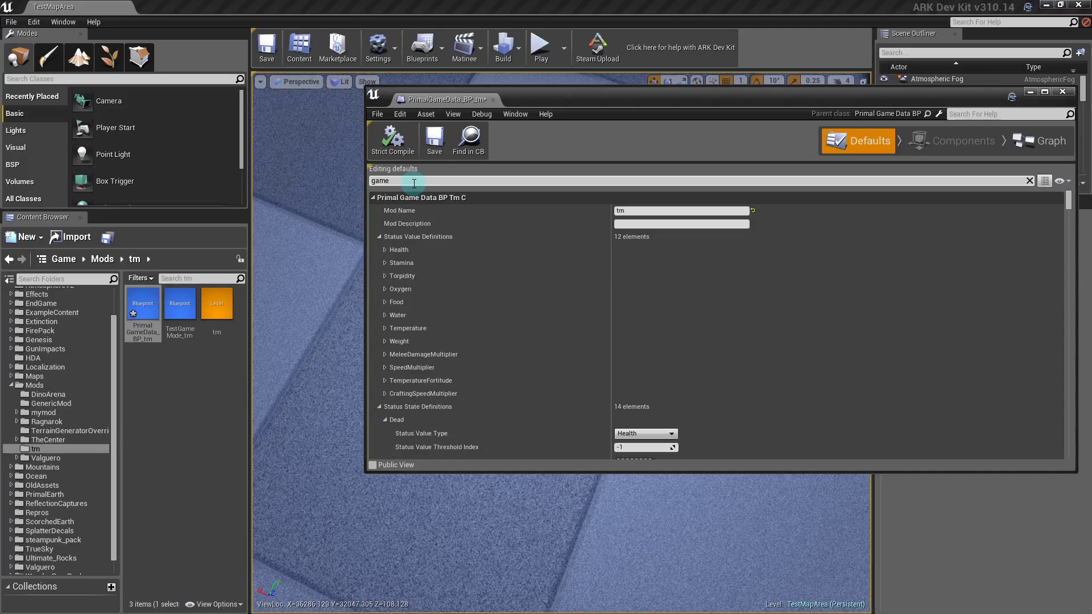
{"action": "type", "text": " mode"}
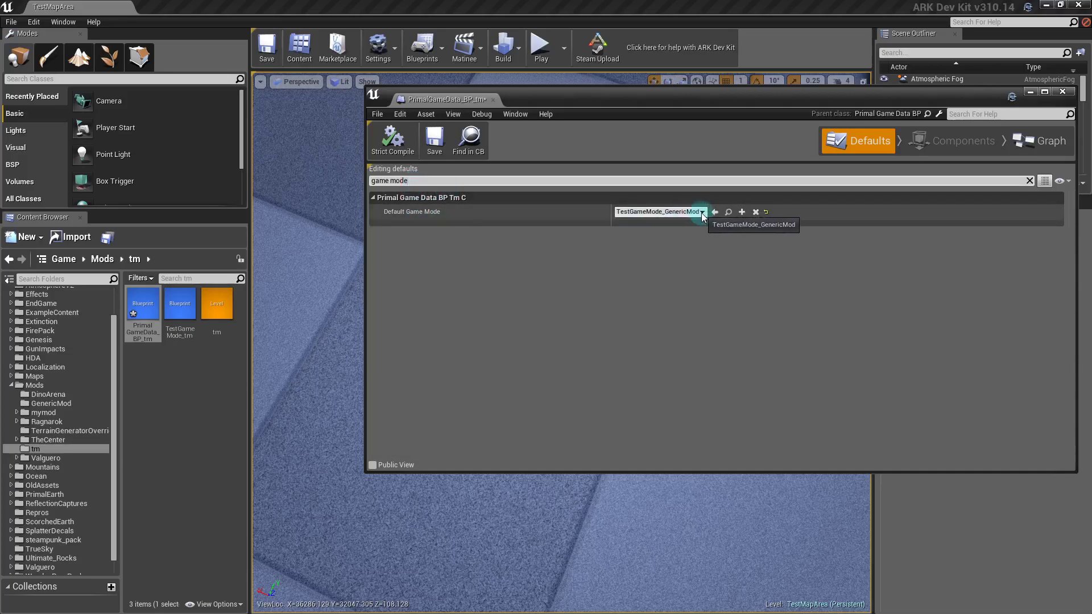
{"action": "left_click", "coordinate": [180, 309]}
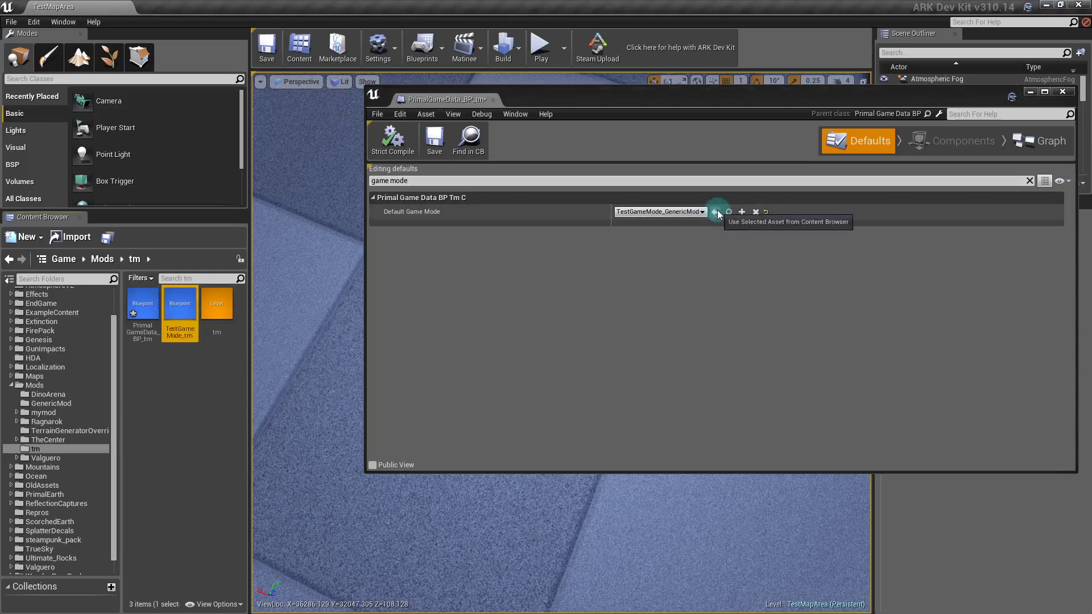
{"action": "left_click", "coordinate": [176, 344]}
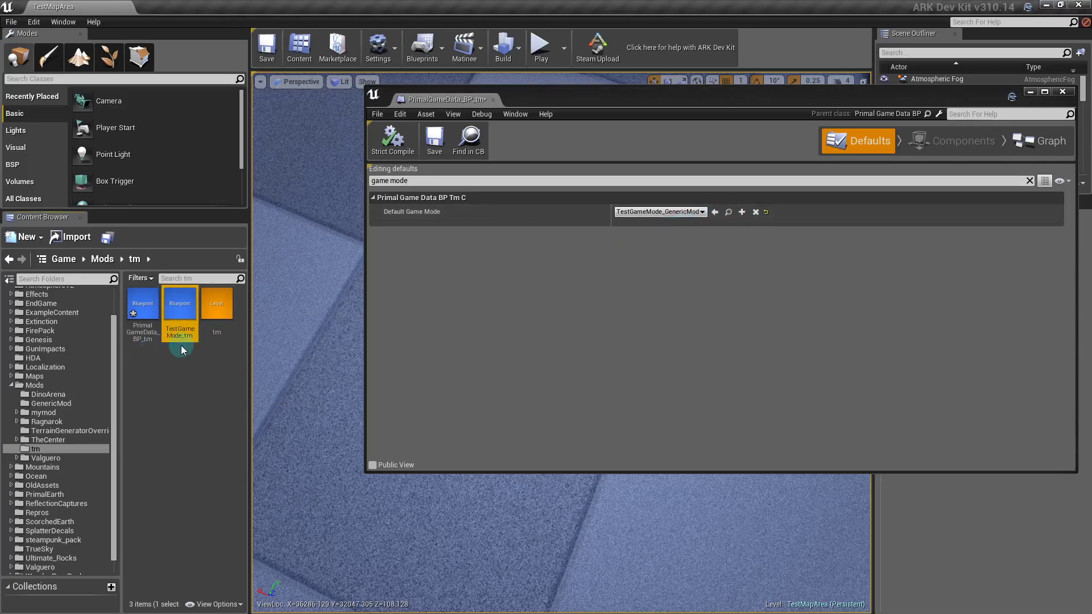
{"action": "left_click", "coordinate": [718, 213]}
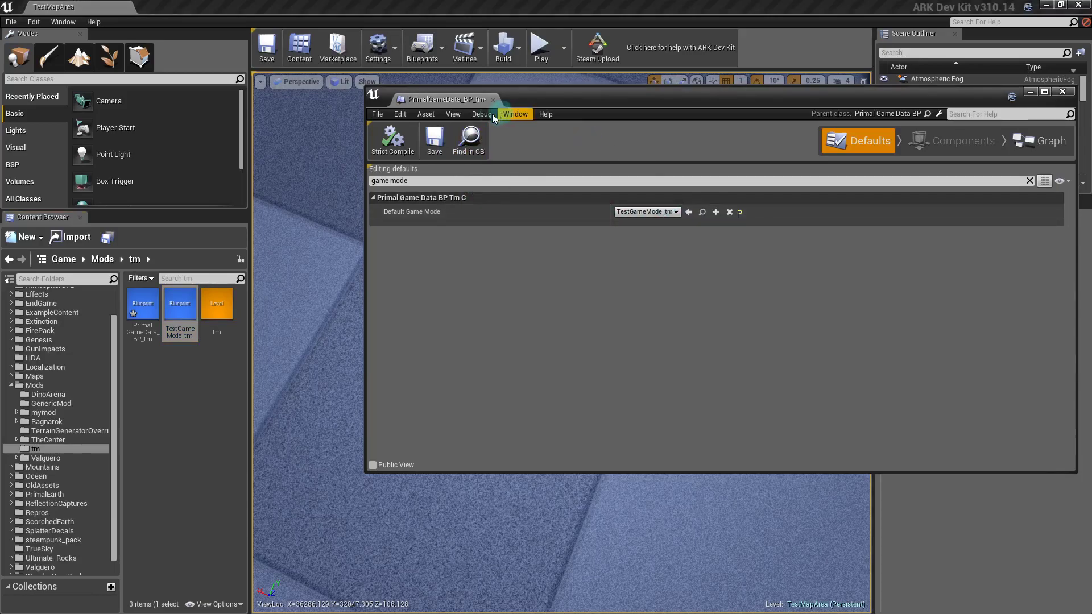
Save and compile the PrimalGameData_BP_tm blueprint
{"action": "left_click", "coordinate": [436, 138]}
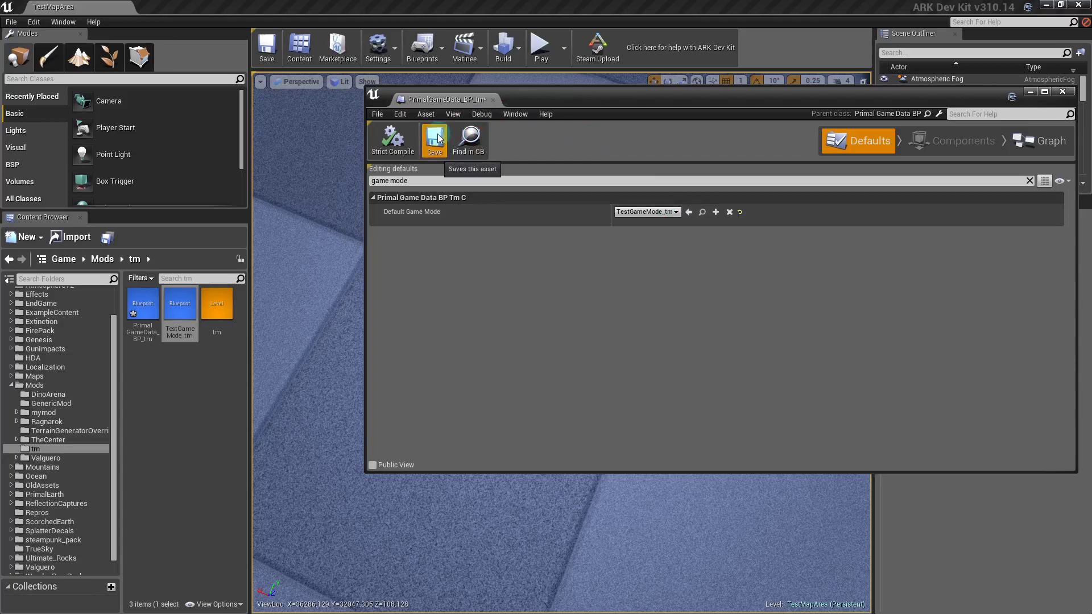
{"action": "left_click", "coordinate": [397, 145]}
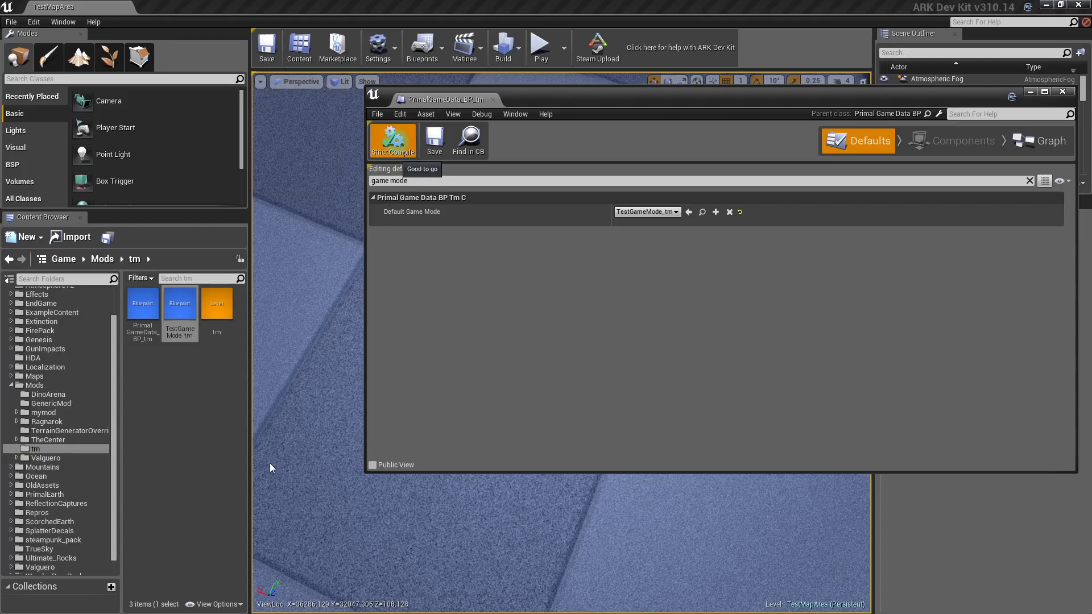
{"action": "left_click", "coordinate": [105, 238]}
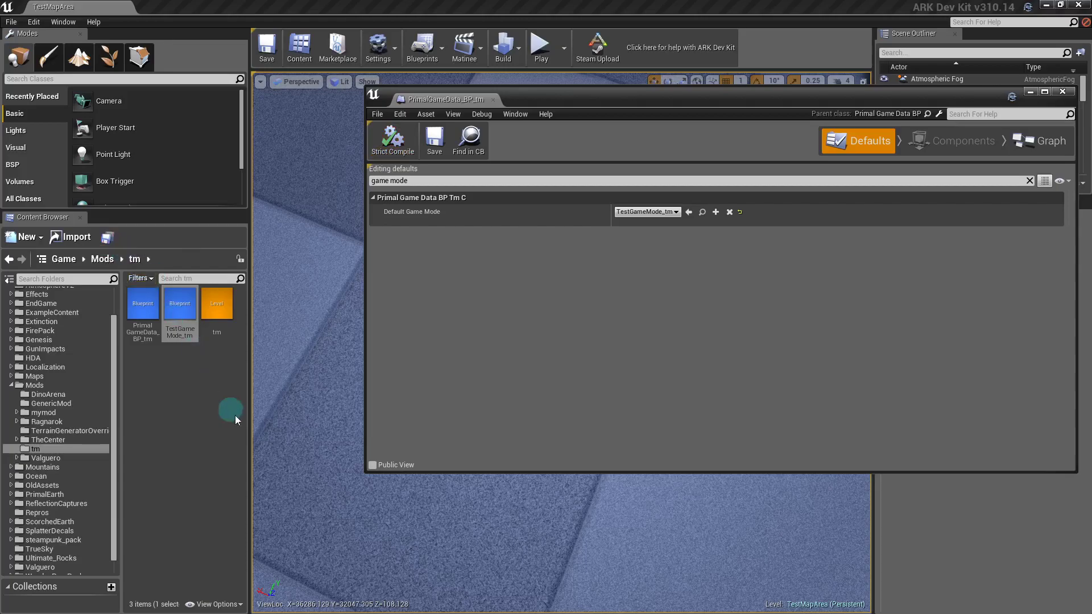
Minimize the blueprint editor, open the tm level, and save the modified assets when prompted
{"action": "left_click", "coordinate": [1031, 93]}
{"action": "left_click", "coordinate": [186, 375]}
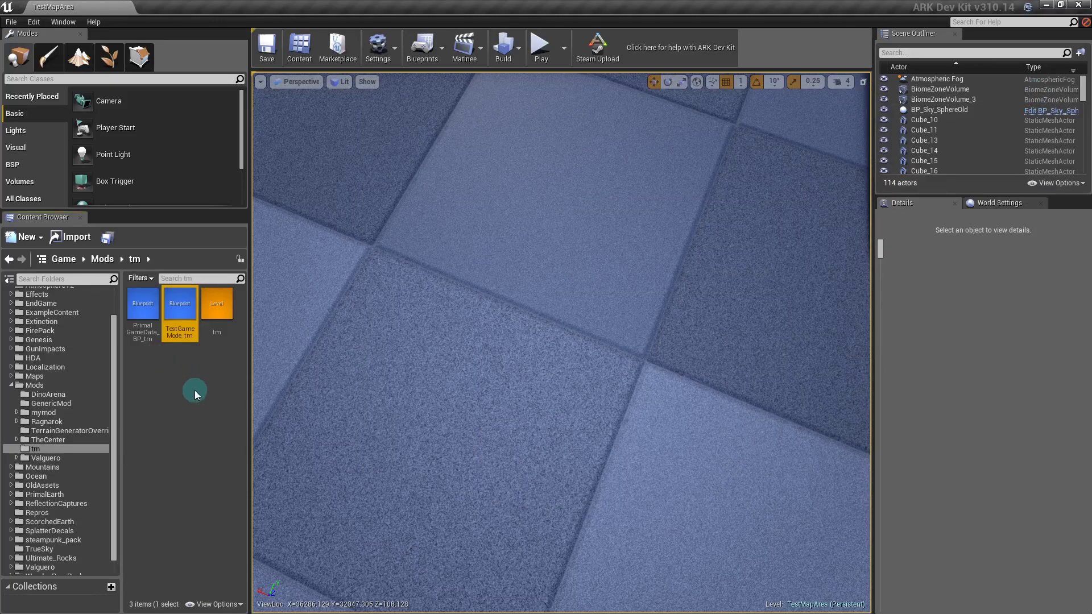
{"action": "left_click", "coordinate": [221, 319]}
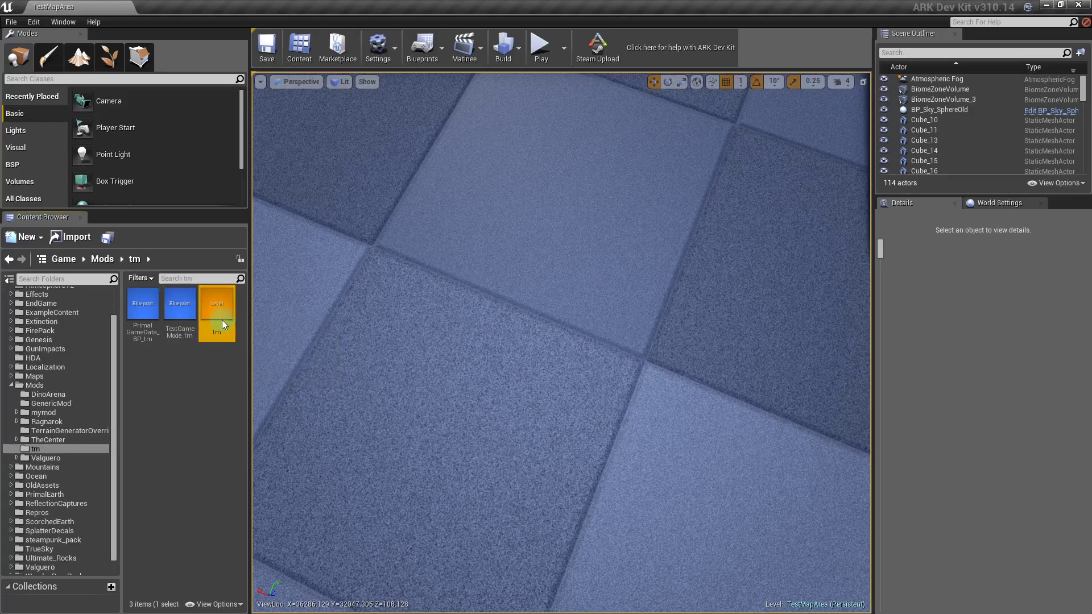
{"action": "double_click", "coordinate": [220, 328]}
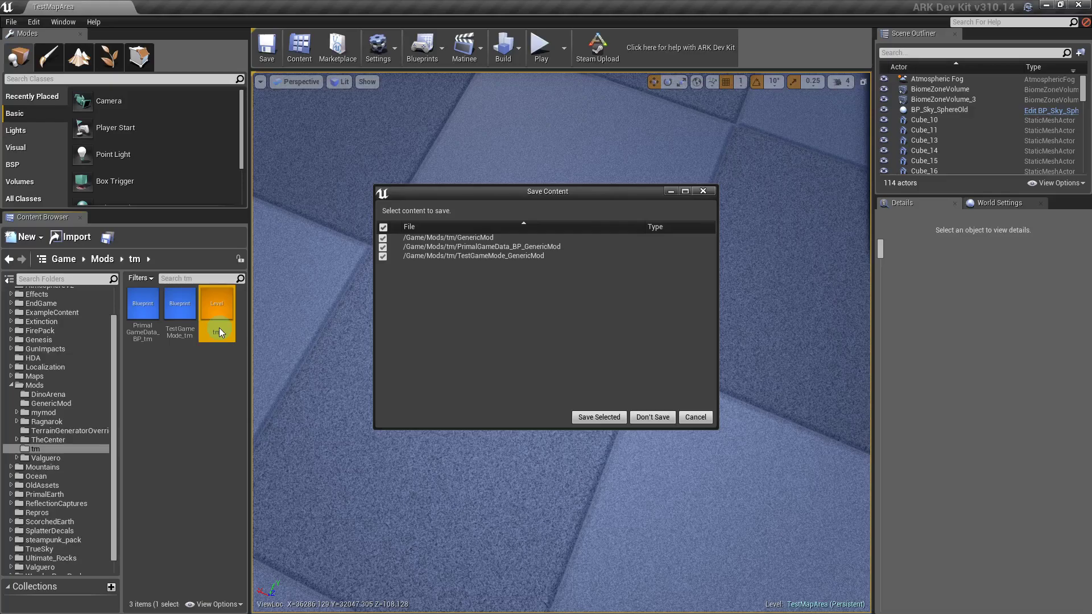
{"action": "left_click", "coordinate": [598, 418]}
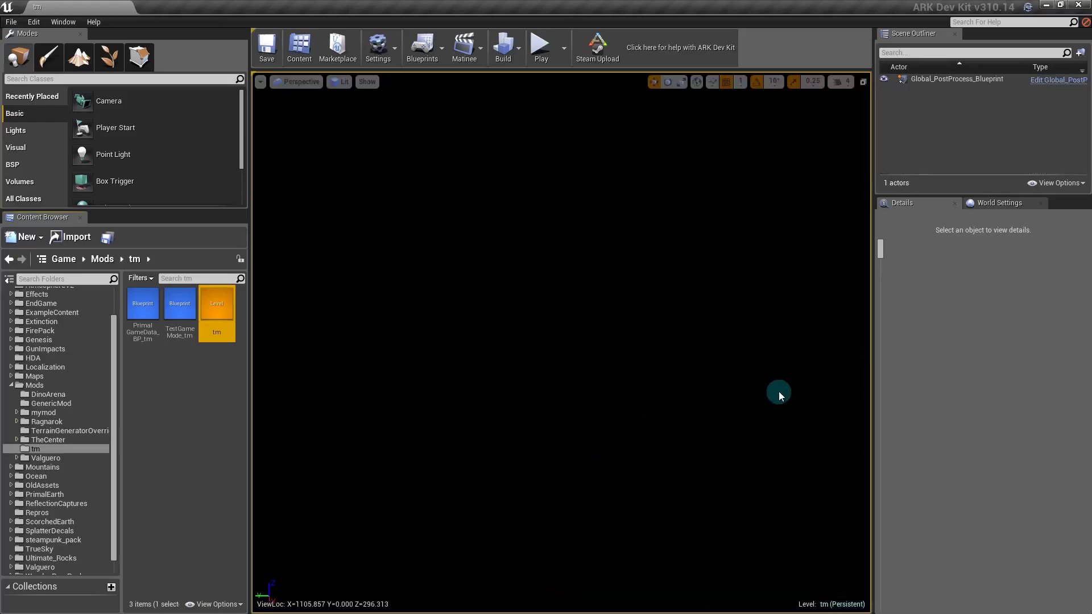
Bring up the tm level's World Settings and scroll to the Primal Game Data field
{"action": "left_click", "coordinate": [1041, 204]}
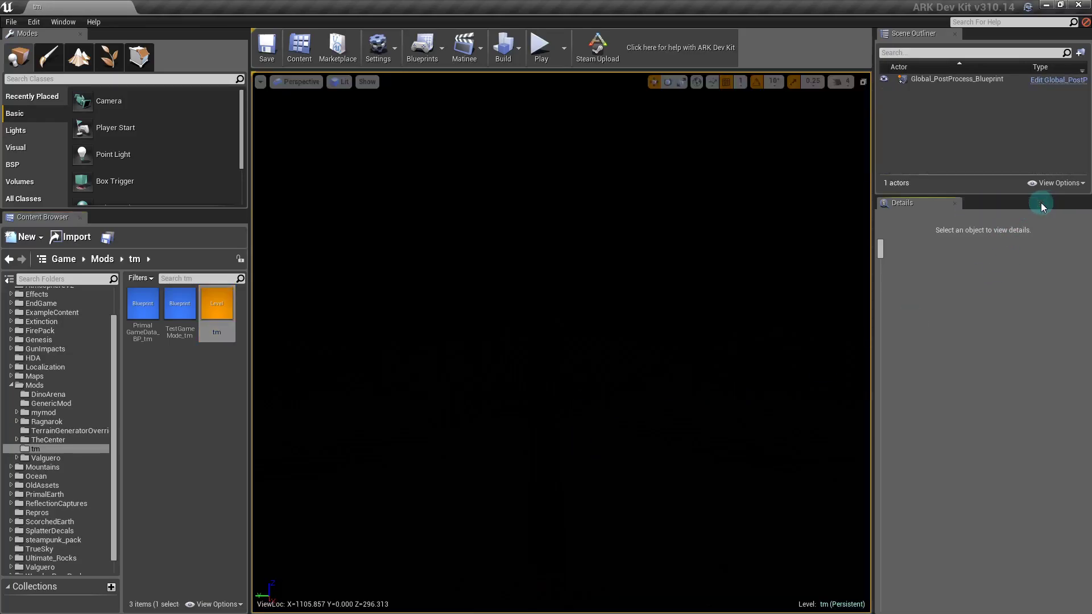
{"action": "left_click", "coordinate": [392, 54]}
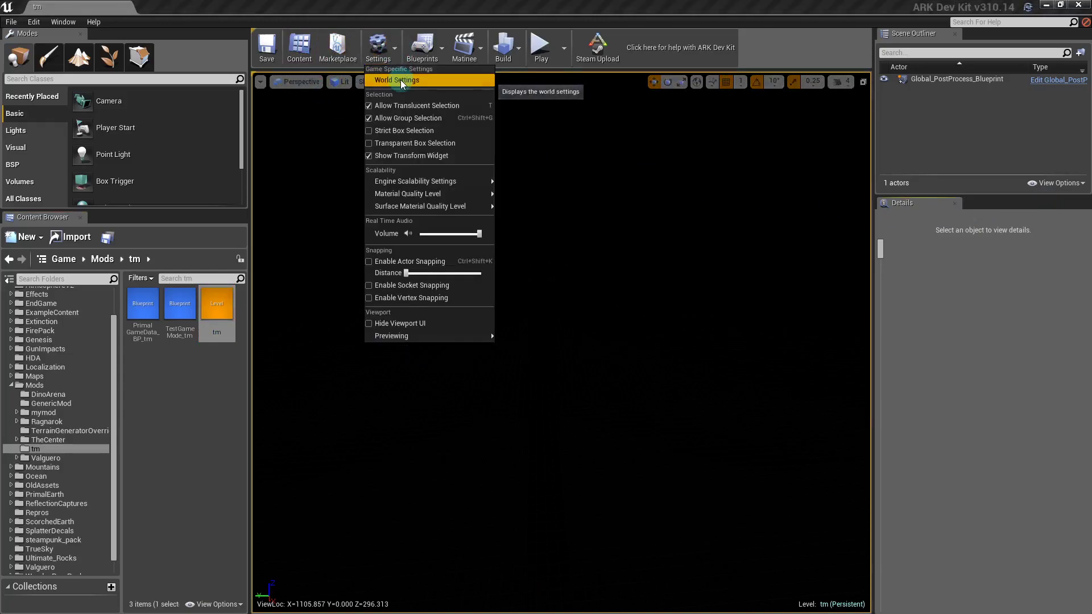
{"action": "left_click", "coordinate": [400, 81]}
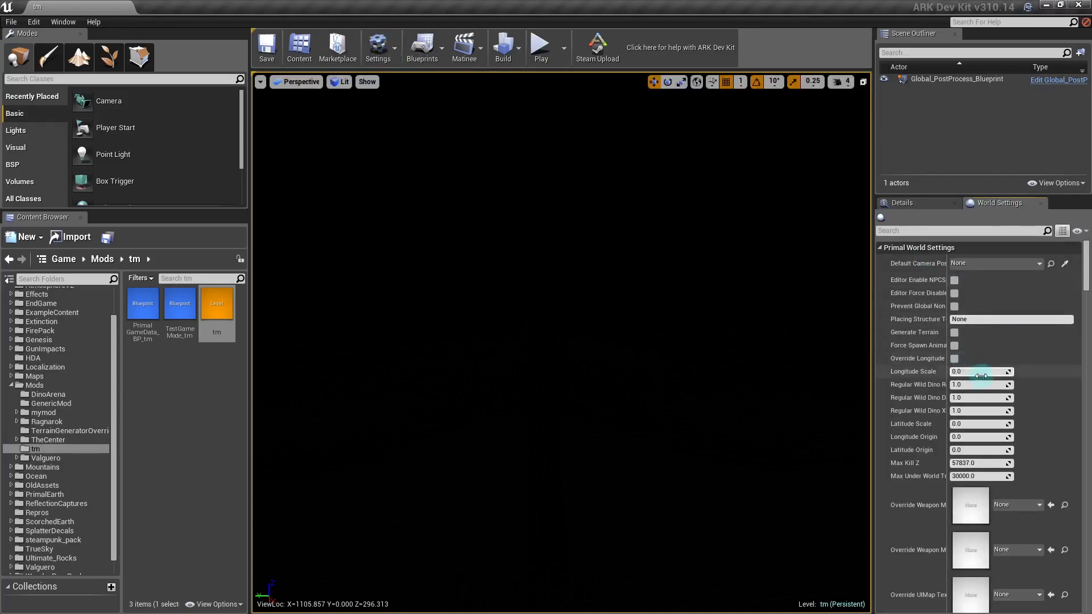
{"action": "scroll", "coordinate": [994, 432], "scroll_direction": "down", "scroll_amount": 3}
{"action": "scroll", "coordinate": [994, 432], "scroll_direction": "down", "scroll_amount": 6}
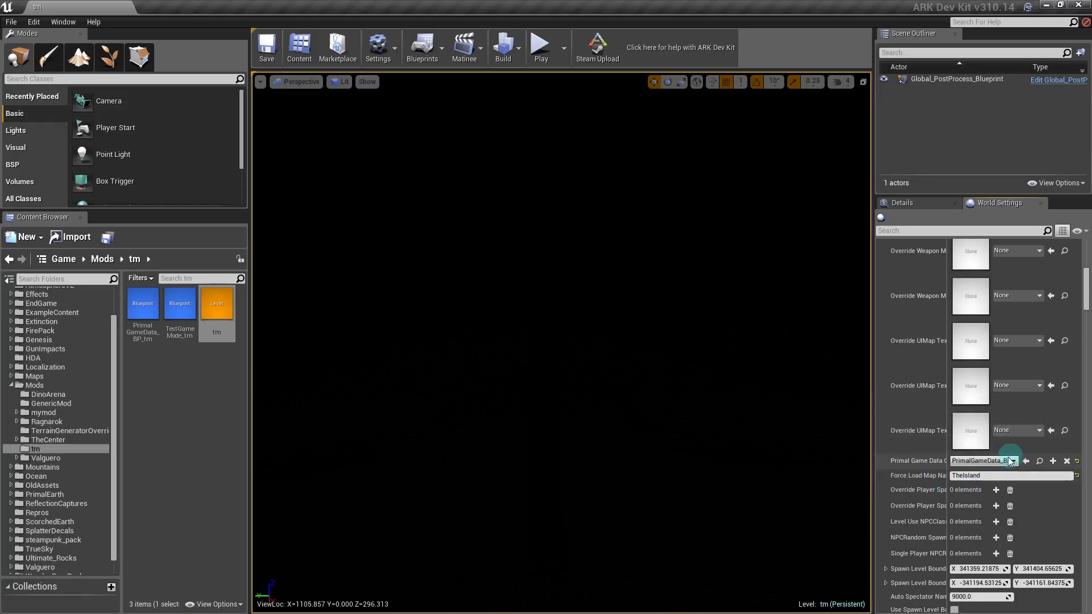
Assign PrimalGameData_BP_tm as the level's Primal Game Data and save the tm map
{"action": "left_click", "coordinate": [142, 310]}
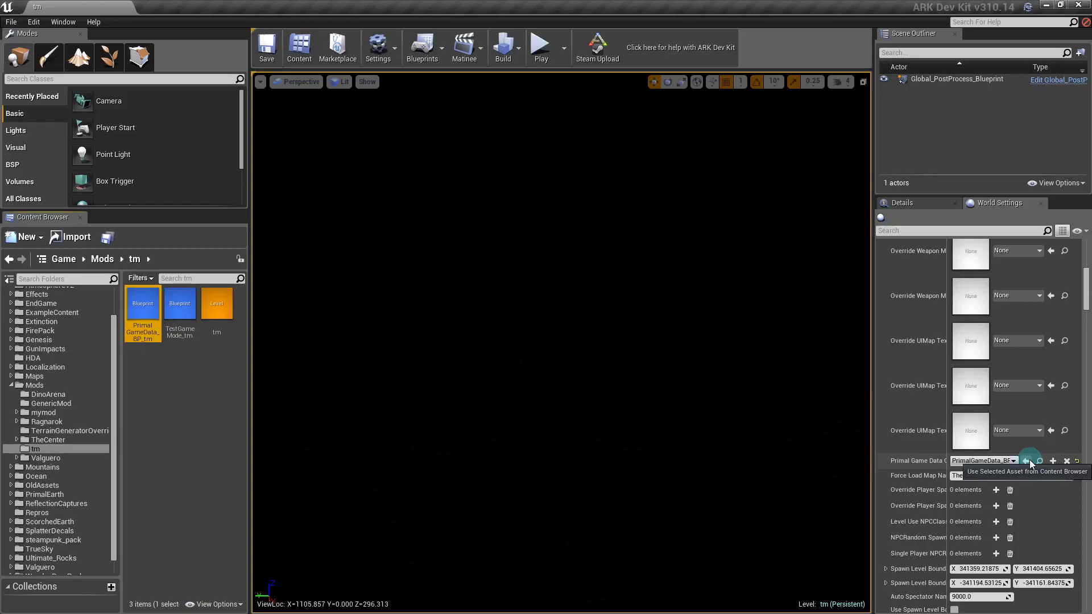
{"action": "left_click", "coordinate": [1029, 459]}
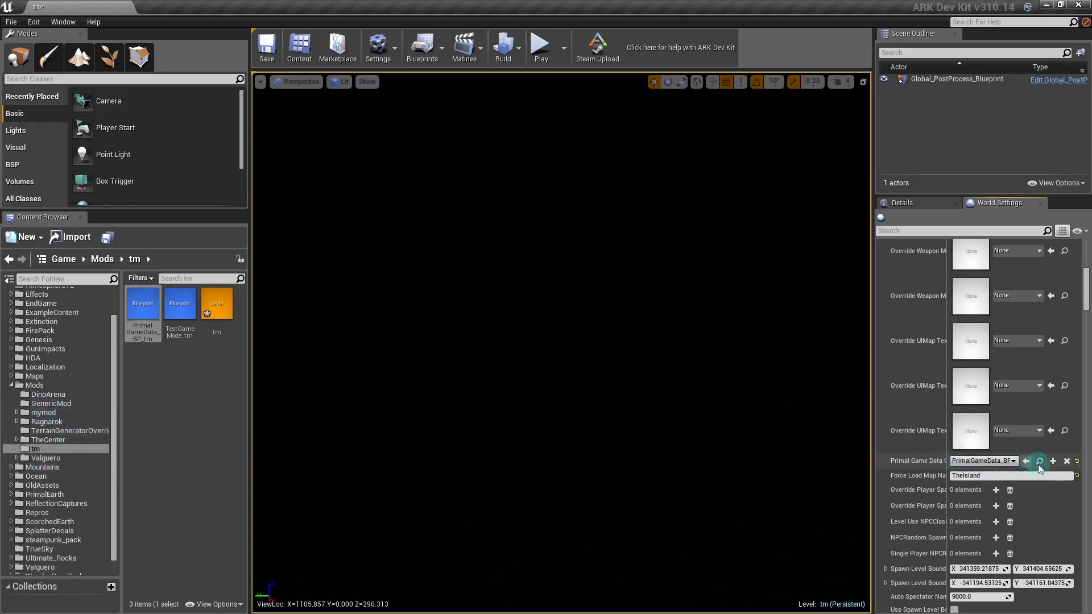
{"action": "left_click", "coordinate": [265, 59]}
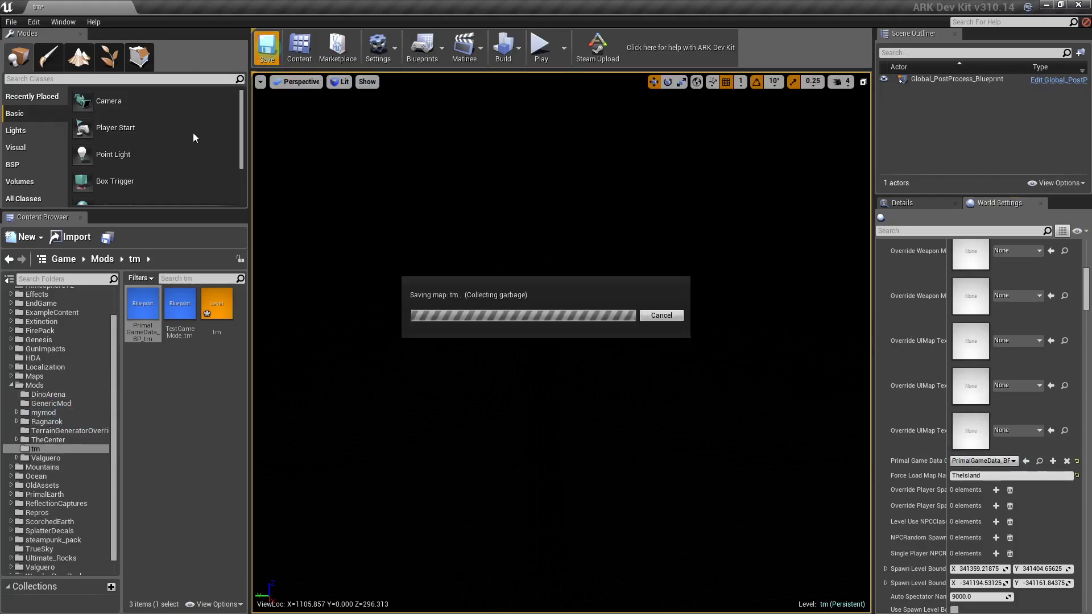
Load the TestMapArea level from Recent Levels, replacing the tm level
{"action": "left_click", "coordinate": [11, 21]}
{"action": "mouse_move", "coordinate": [83, 278]}
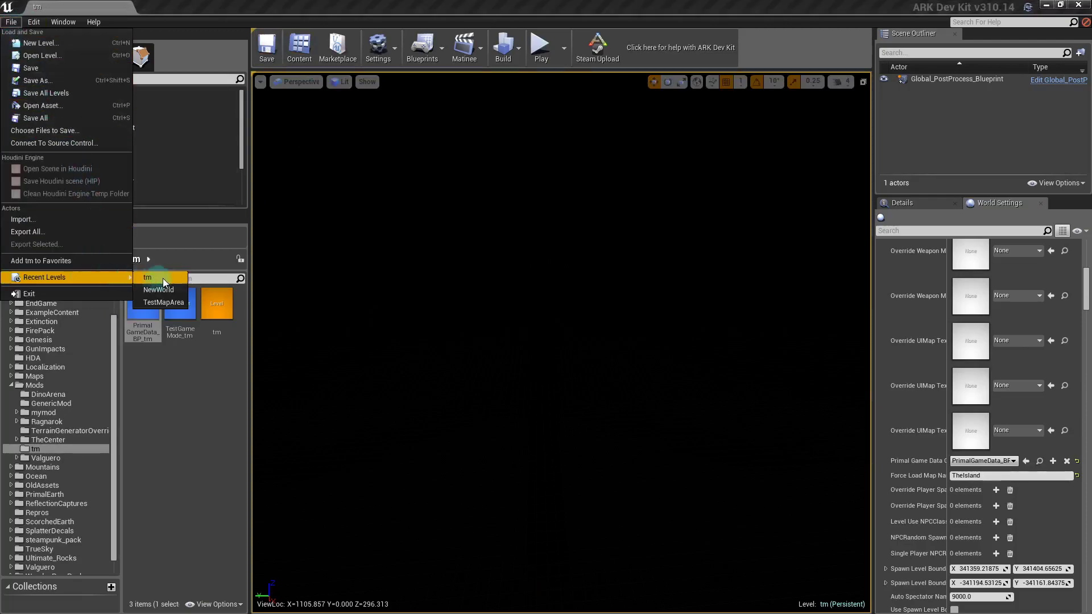
{"action": "left_click", "coordinate": [178, 303]}
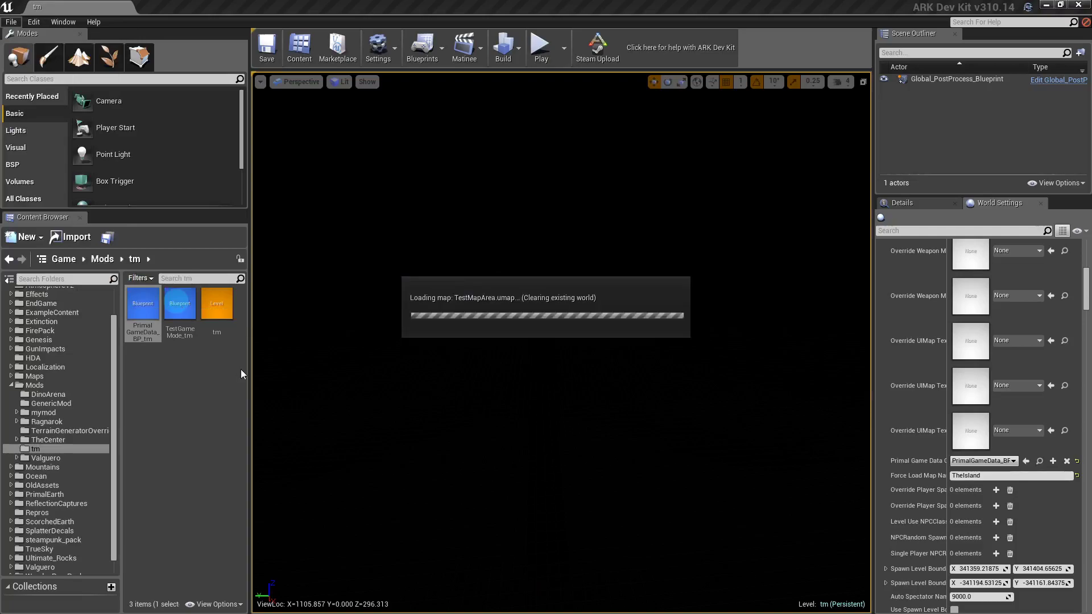
{"action": "left_click", "coordinate": [255, 392]}
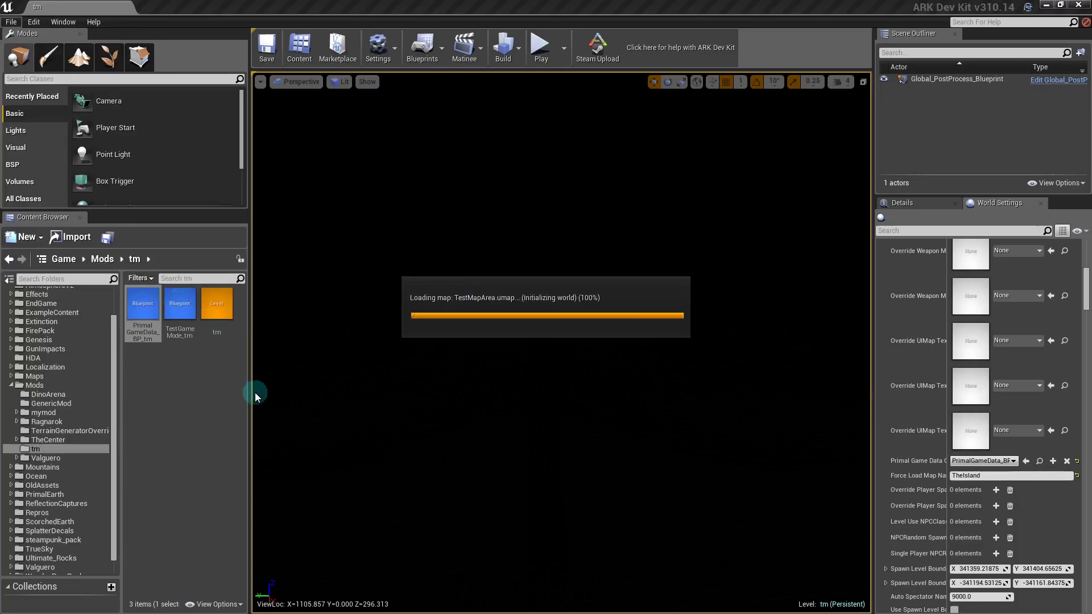
{"action": "left_click", "coordinate": [230, 366]}
{"action": "right_click_drag", "start_coordinate": [287, 411], "coordinate": [275, 385]}
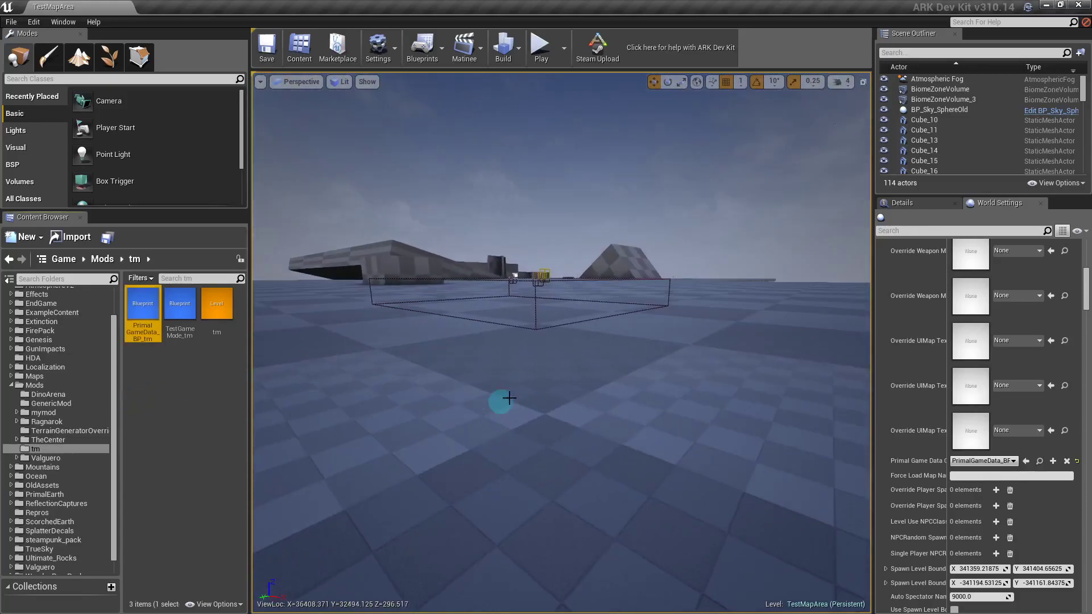
{"action": "right_click_drag", "start_coordinate": [520, 391], "coordinate": [609, 339]}
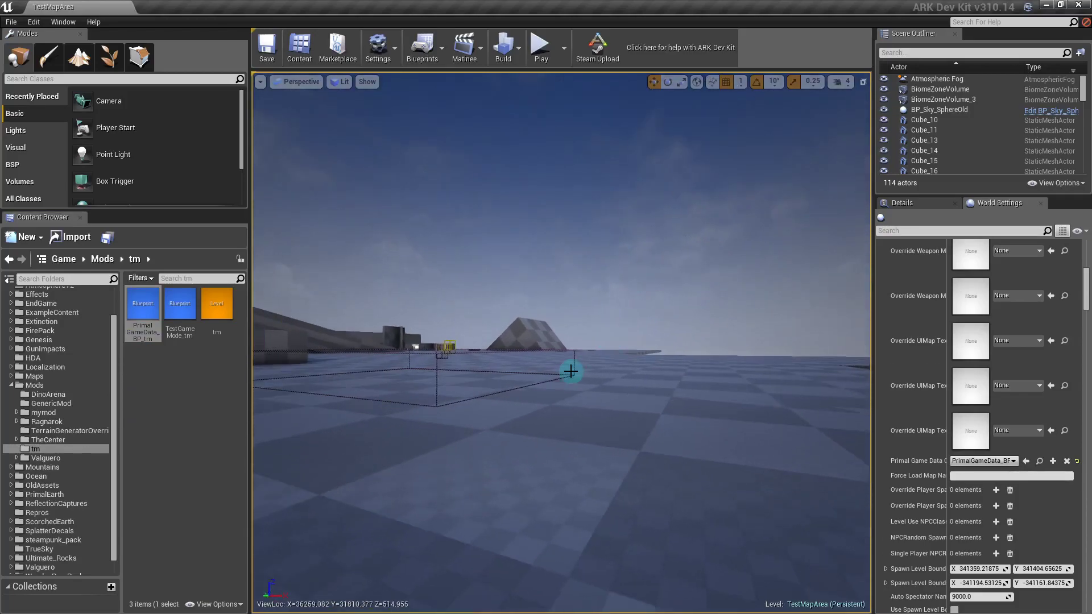
{"action": "mouse_move", "coordinate": [571, 371]}
{"action": "right_mouse_down"}
{"action": "mouse_move", "coordinate": [575, 341]}
{"action": "mouse_move", "coordinate": [660, 368]}
{"action": "mouse_move", "coordinate": [449, 360]}
{"action": "mouse_move", "coordinate": [573, 261]}
{"action": "mouse_move", "coordinate": [670, 421]}
{"action": "mouse_move", "coordinate": [504, 382]}
{"action": "mouse_move", "coordinate": [585, 370]}
{"action": "mouse_move", "coordinate": [646, 86]}
{"action": "mouse_move", "coordinate": [586, 367]}
{"action": "right_mouse_up"}
{"action": "right_click_drag", "start_coordinate": [755, 367], "coordinate": [550, 496]}
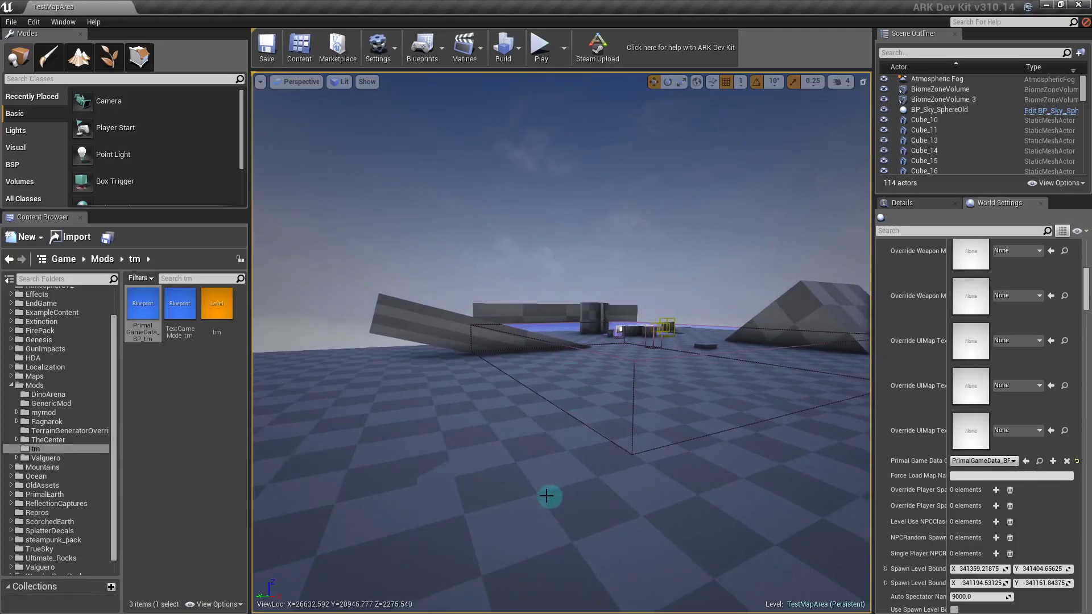
Playtest TestMapArea, walking forward past the wall onto the checkered floor, then end the session
{"action": "left_click", "coordinate": [538, 60]}
{"action": "left_click", "coordinate": [581, 330]}
{"action": "key", "text": "w"}
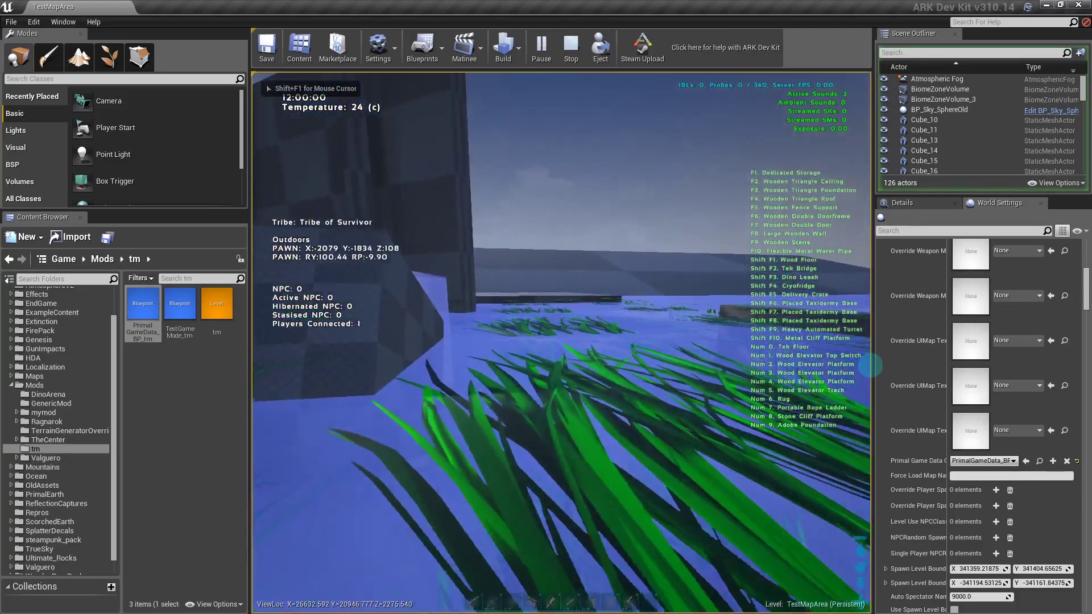
{"action": "key", "text": "w"}
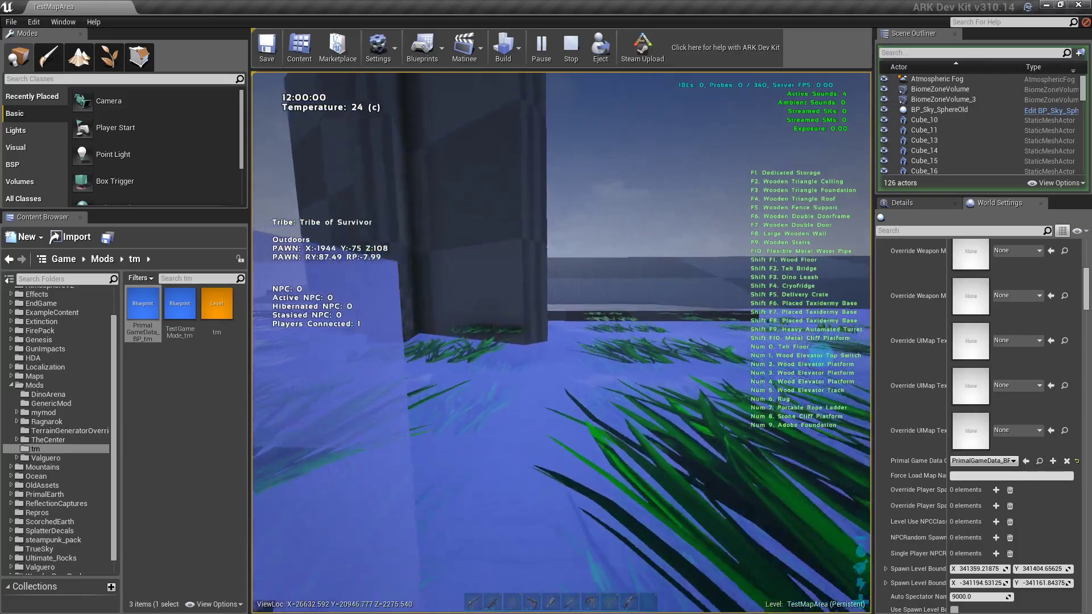
{"action": "key", "text": "w"}
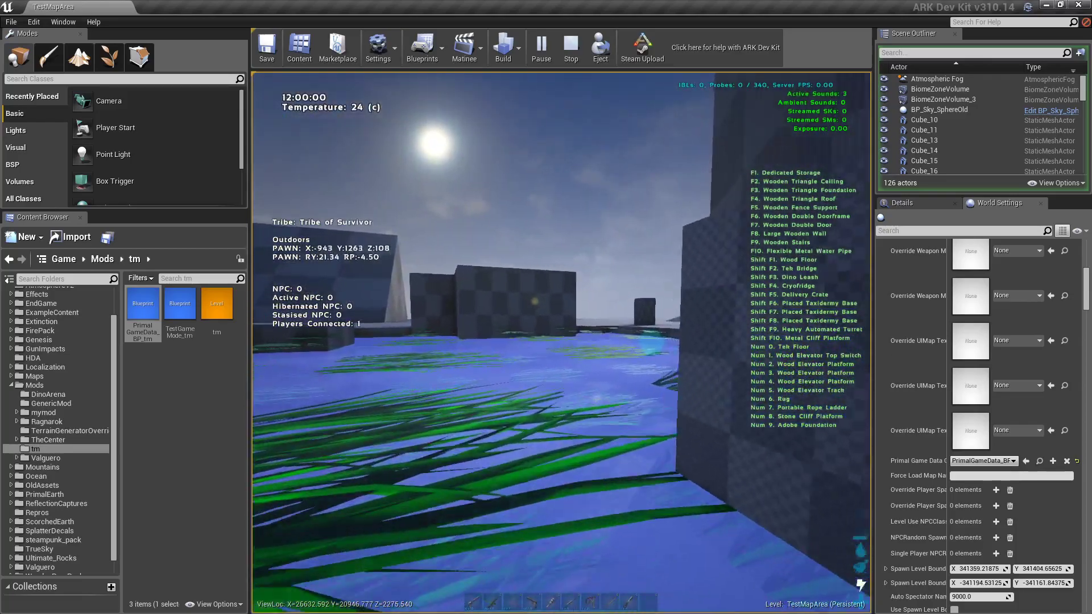
{"action": "key", "text": "w"}
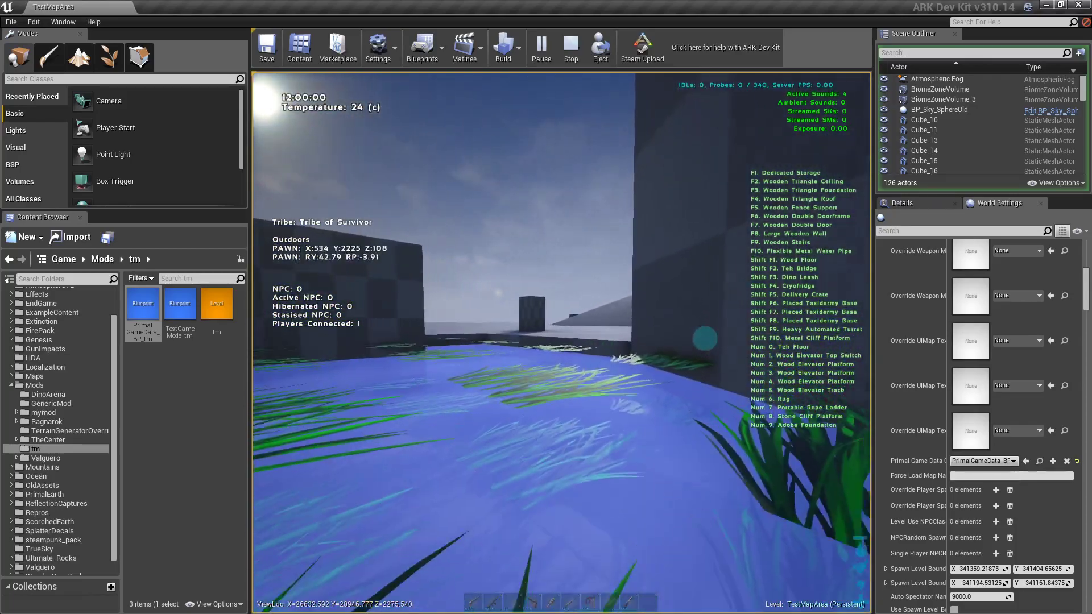
{"action": "key", "text": "w"}
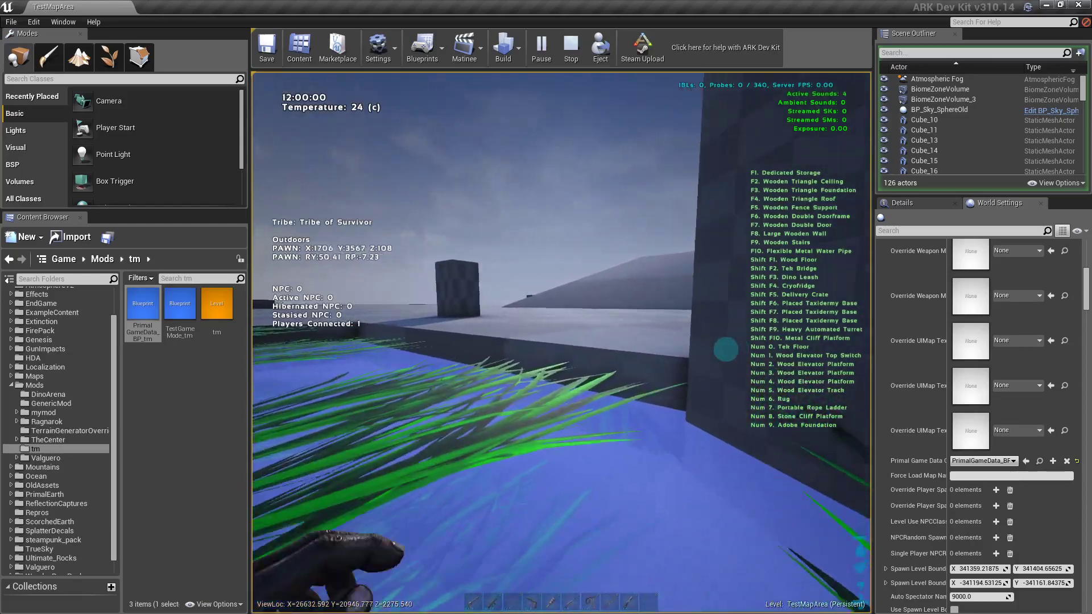
{"action": "key", "text": "w"}
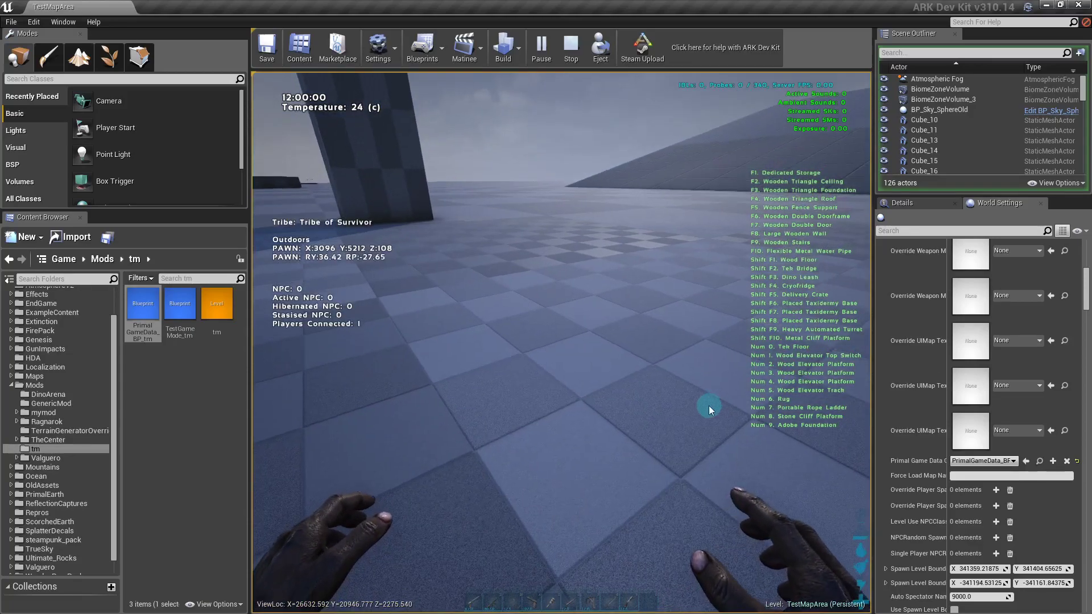
{"action": "key", "text": "Escape"}
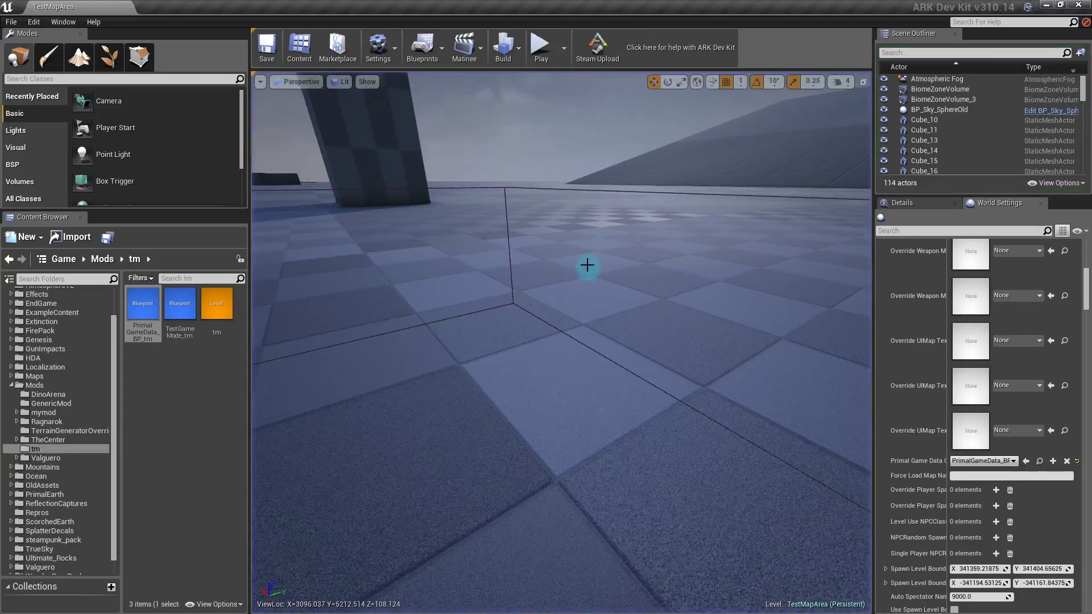
{"action": "right_click_drag", "start_coordinate": [587, 264], "coordinate": [575, 336]}
Start a Play From Here session on the floor tile and walk toward the dark block
{"action": "right_click", "coordinate": [576, 340]}
{"action": "mouse_move", "coordinate": [582, 344]}
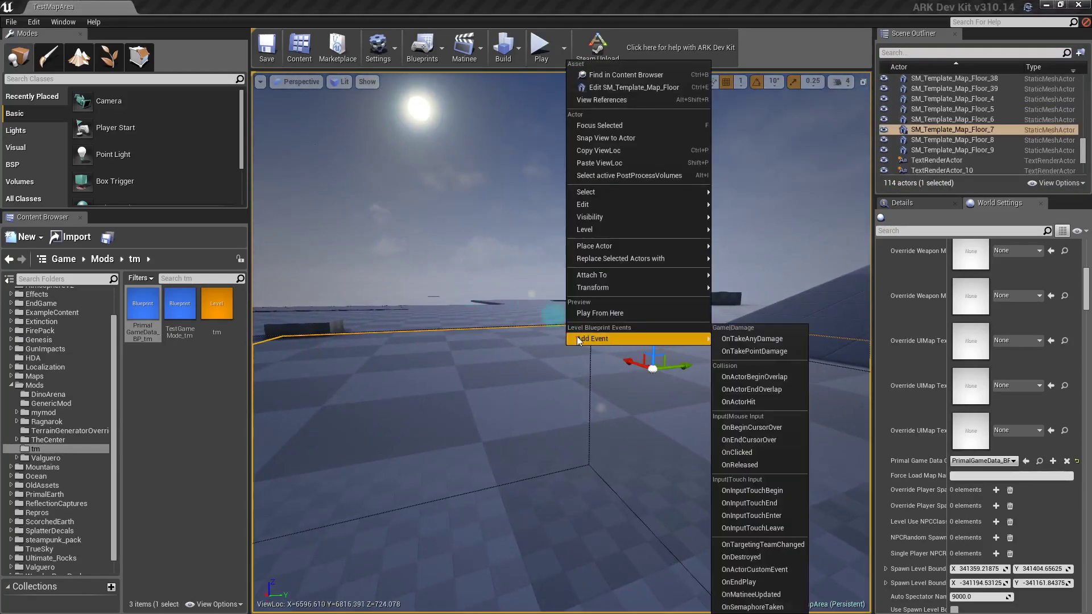
{"action": "left_click", "coordinate": [600, 314]}
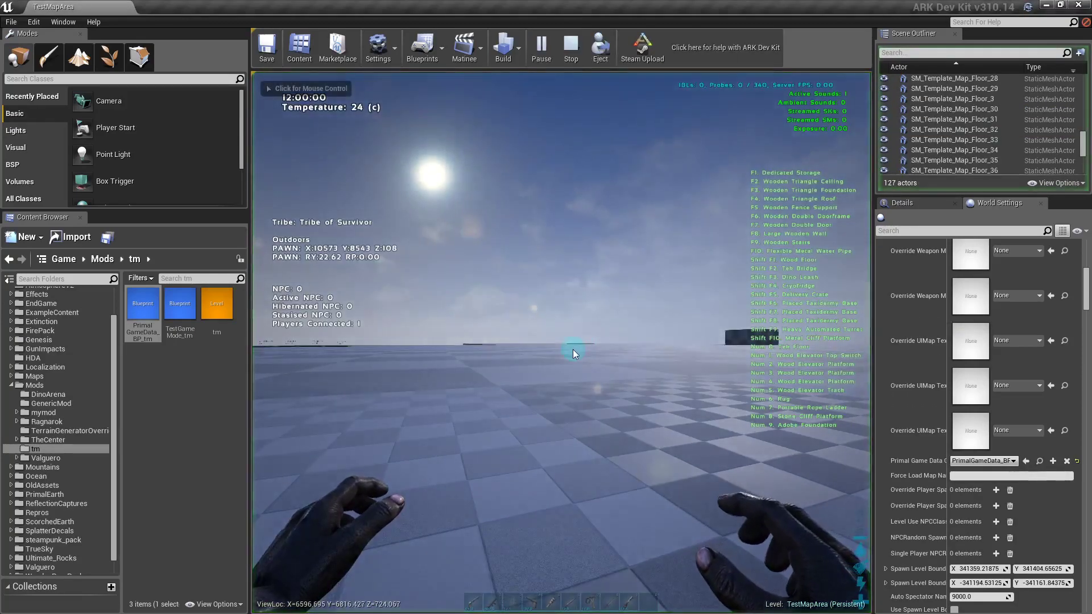
{"action": "left_click", "coordinate": [572, 353]}
{"action": "key", "text": "w"}
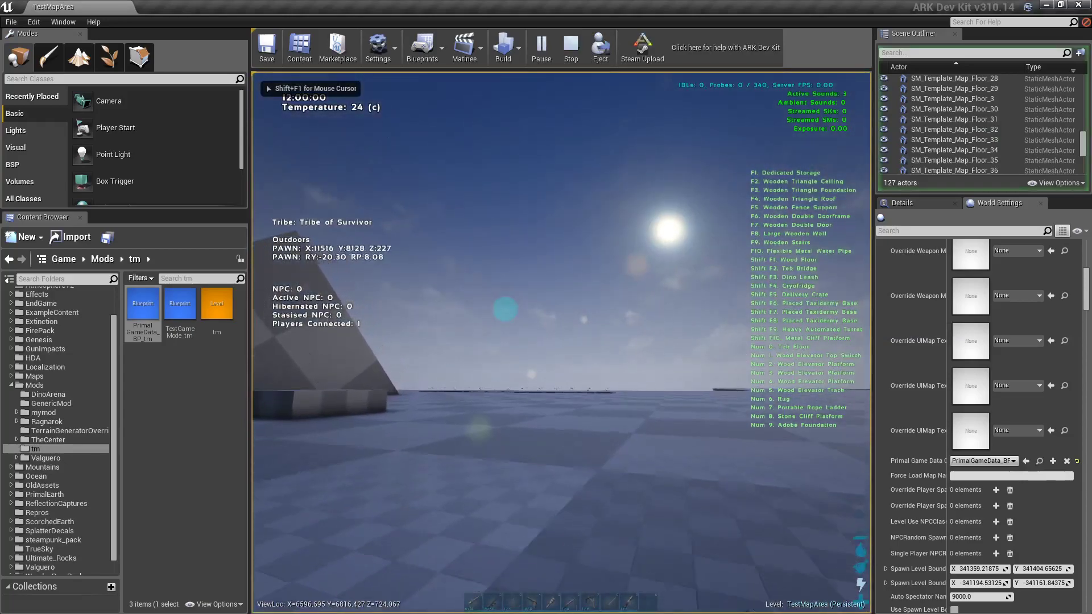
{"action": "key", "text": "w"}
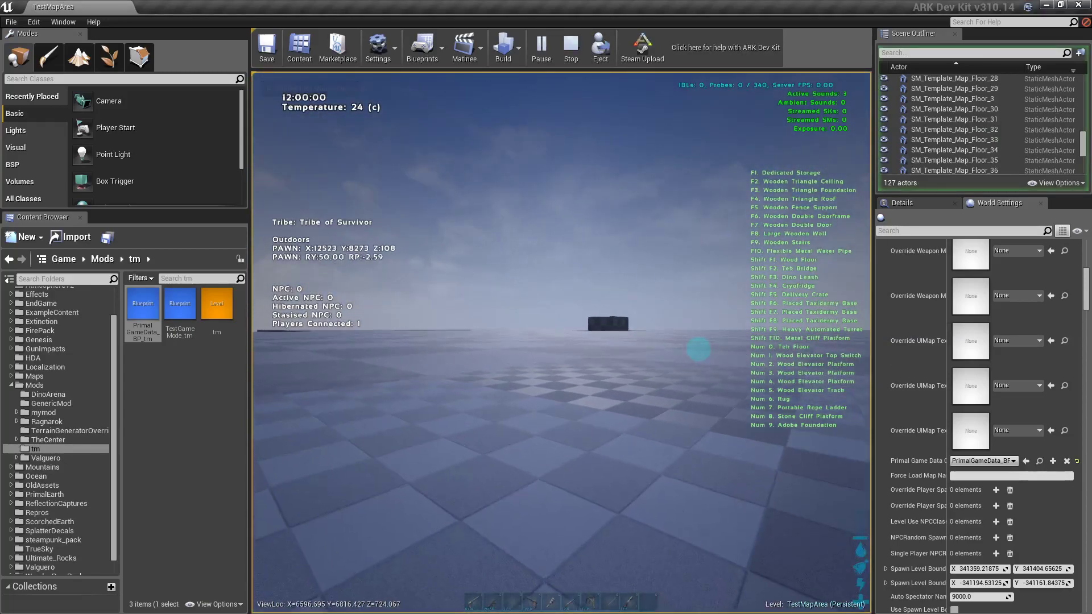
Enable creative mode with the gcm console command, check the inventory, then keep walking
{"action": "key", "text": "Tab"}
{"action": "type", "text": "gcm"}
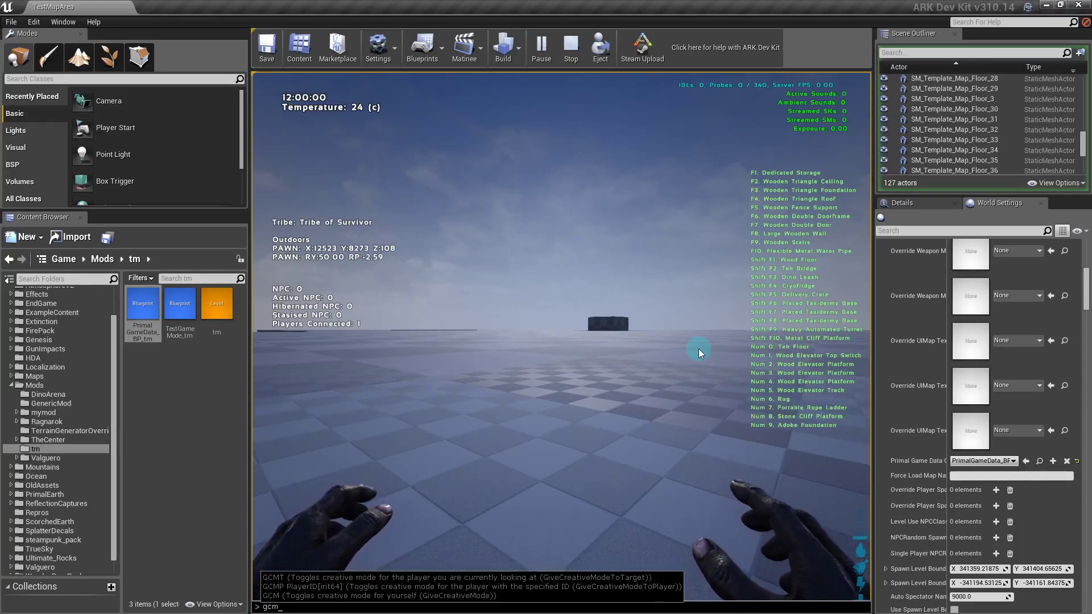
{"action": "key", "text": "Return"}
{"action": "key", "text": "i"}
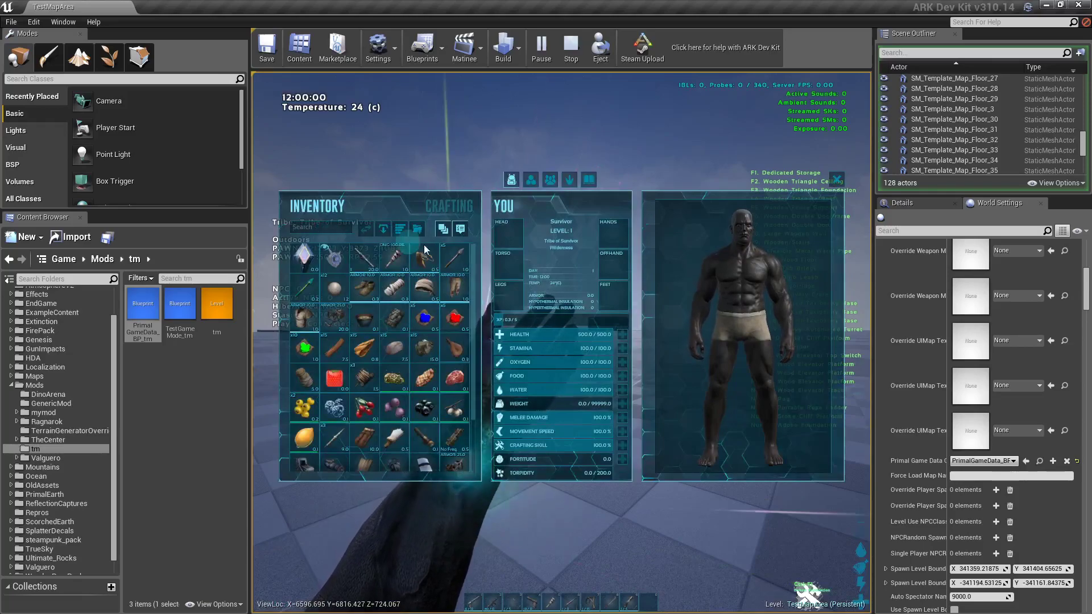
{"action": "key", "text": "i"}
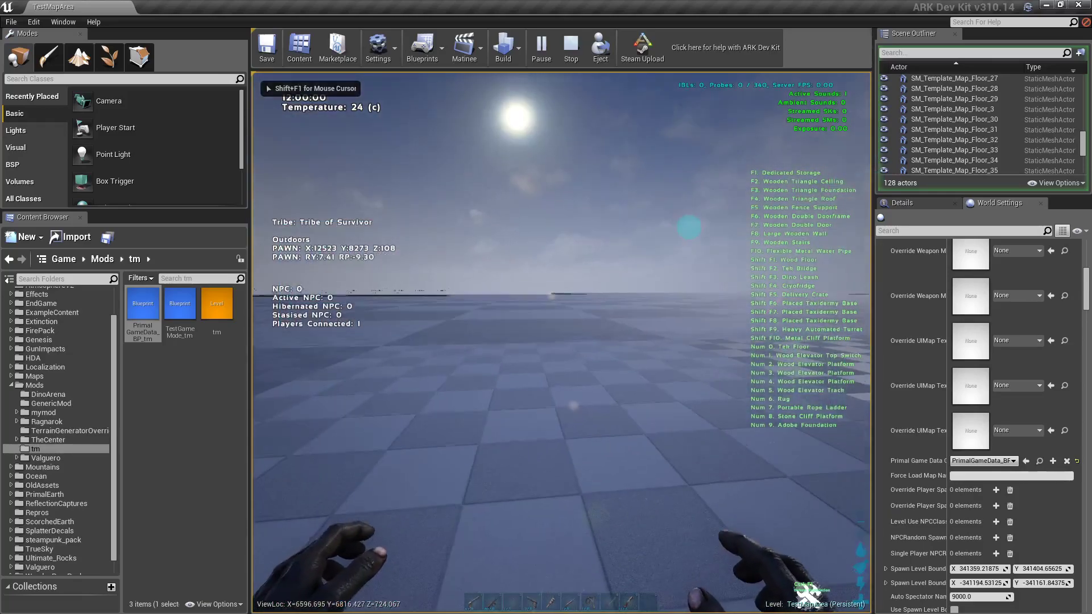
{"action": "key", "text": "w"}
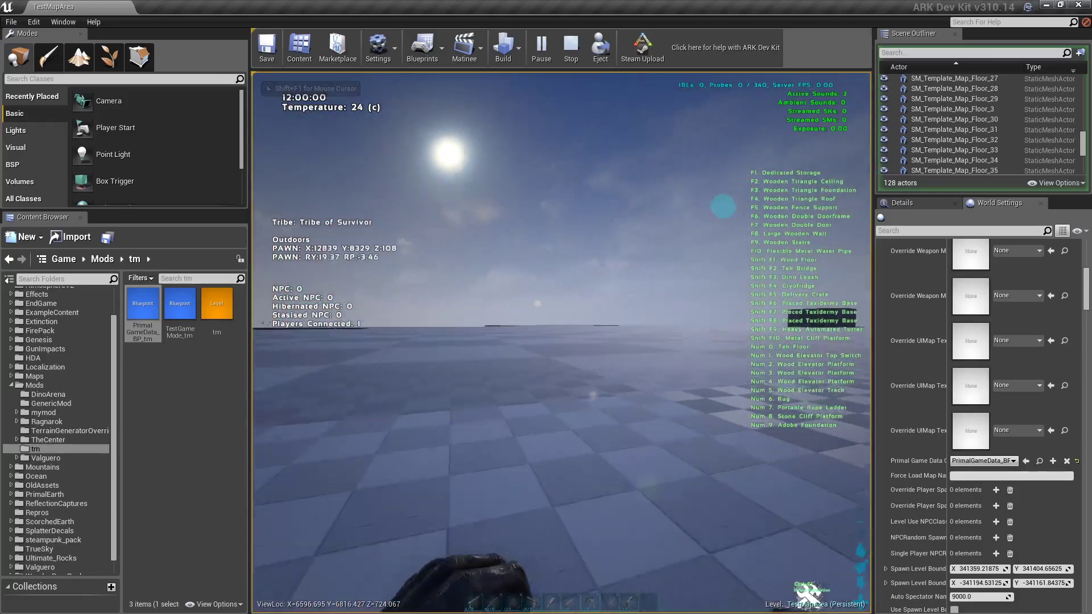
{"action": "key", "text": "w"}
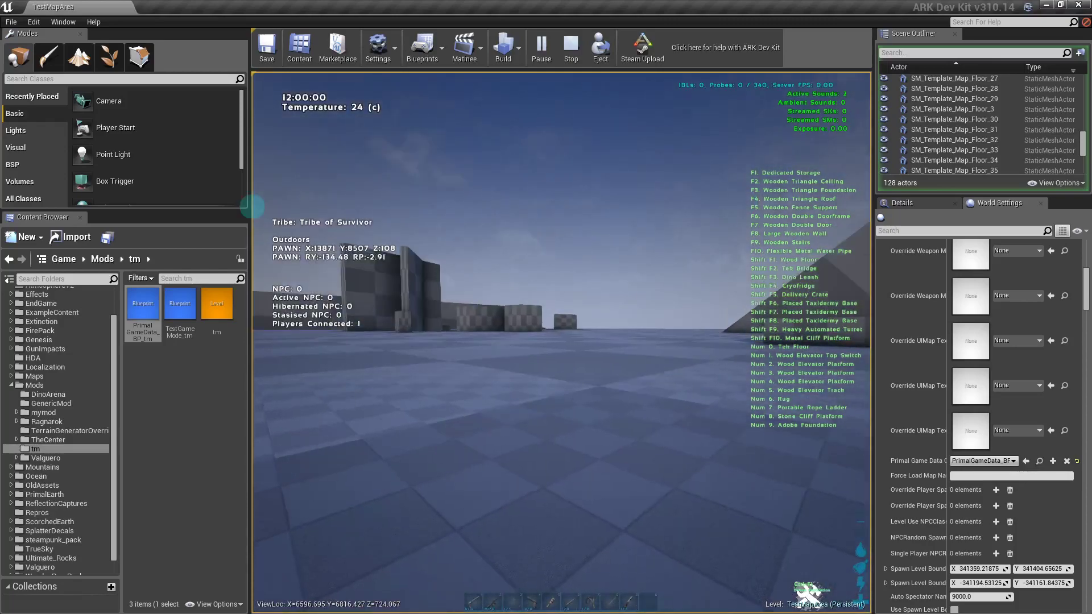